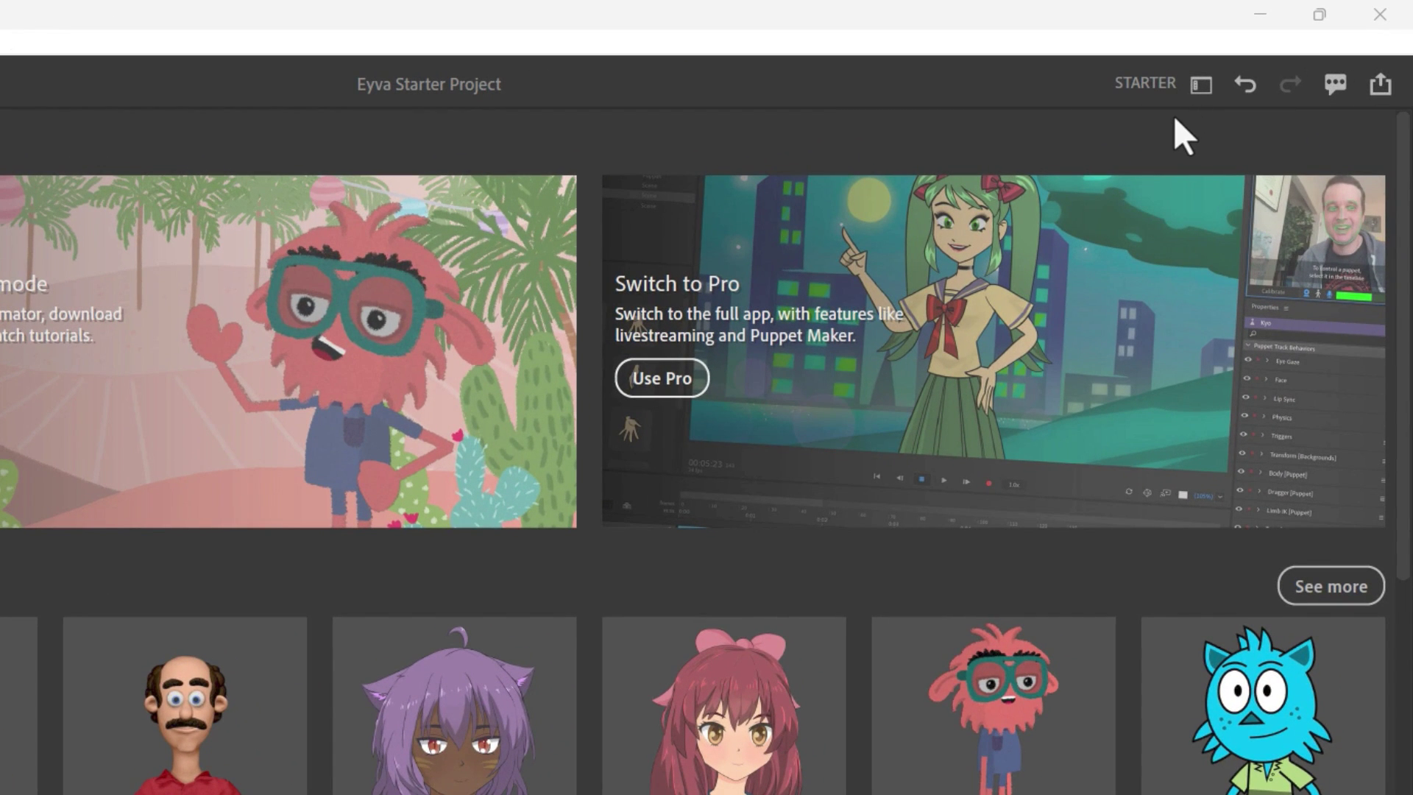
- Check the Starter vs Pro mode choice, stay in Starter, and browse the puppet grid
left_click(1150, 82)
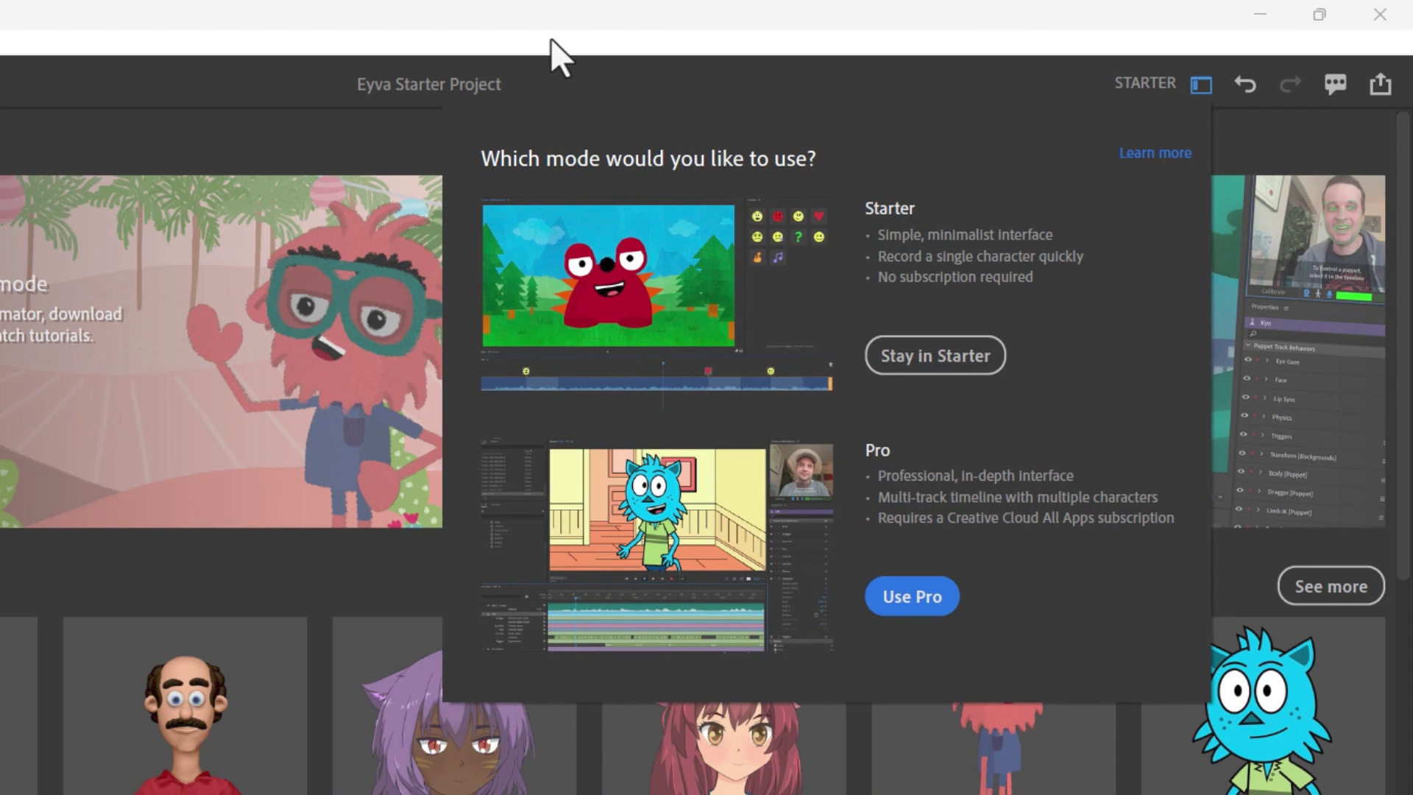
left_click(520, 12)
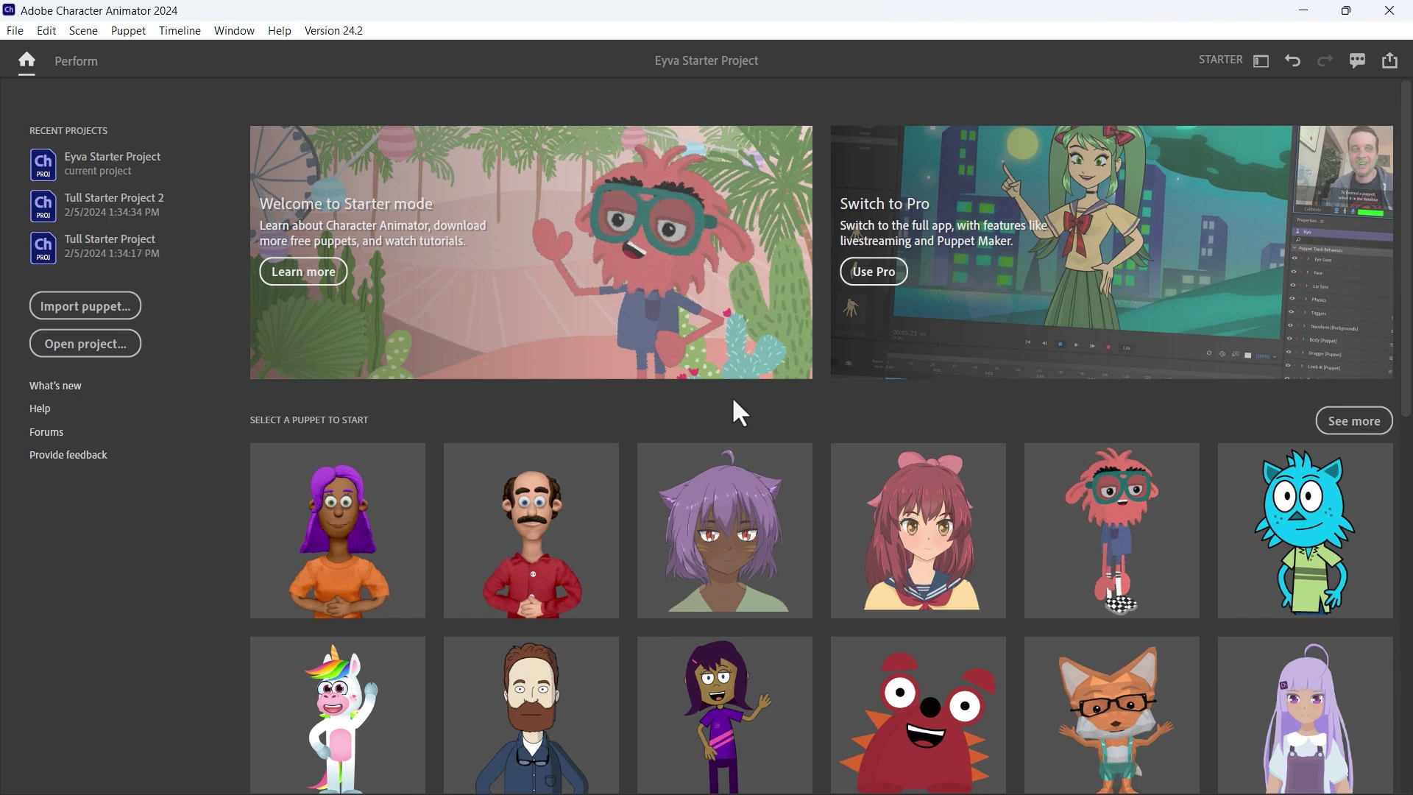
scroll(804, 518, "down", 2)
scroll(802, 514, "down", 6)
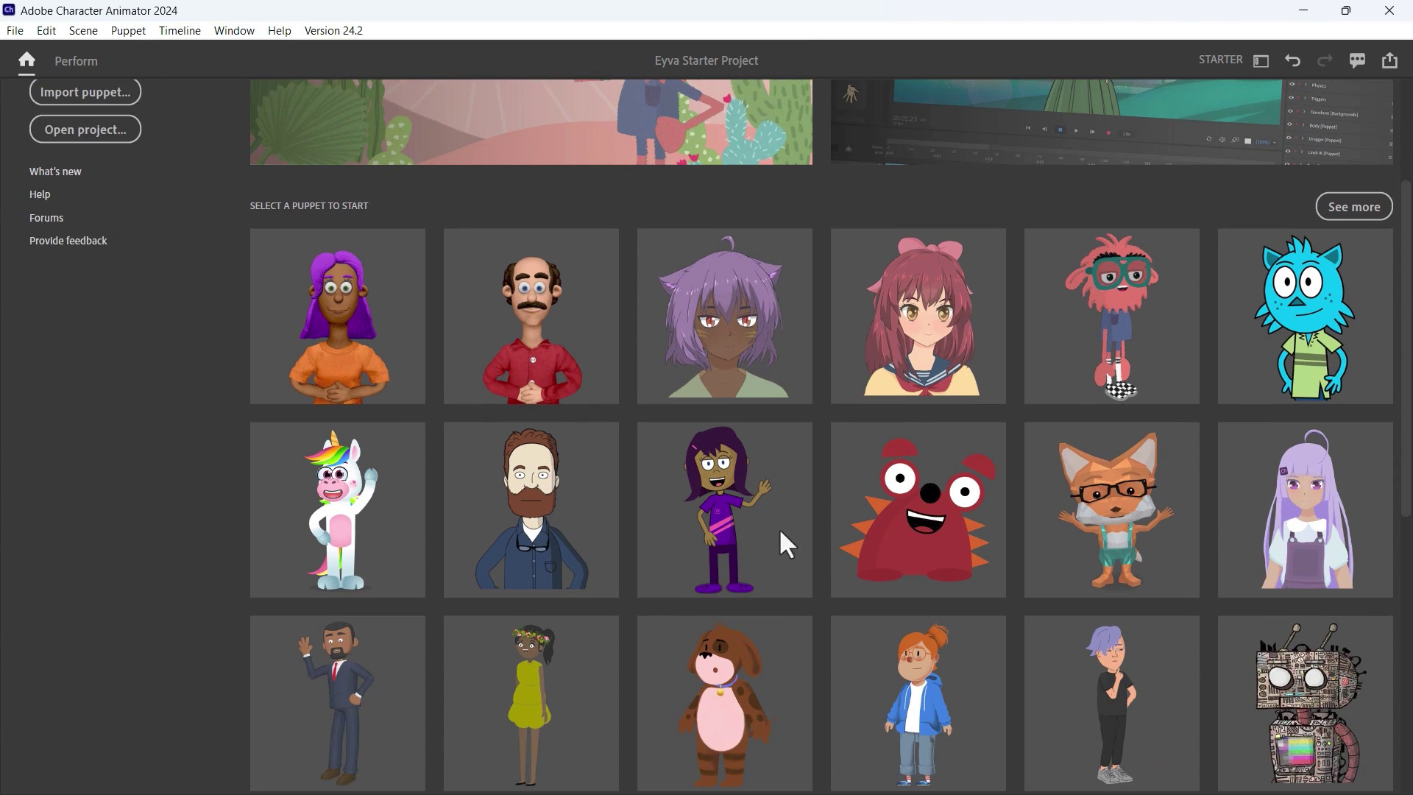
scroll(765, 530, "down", 6)
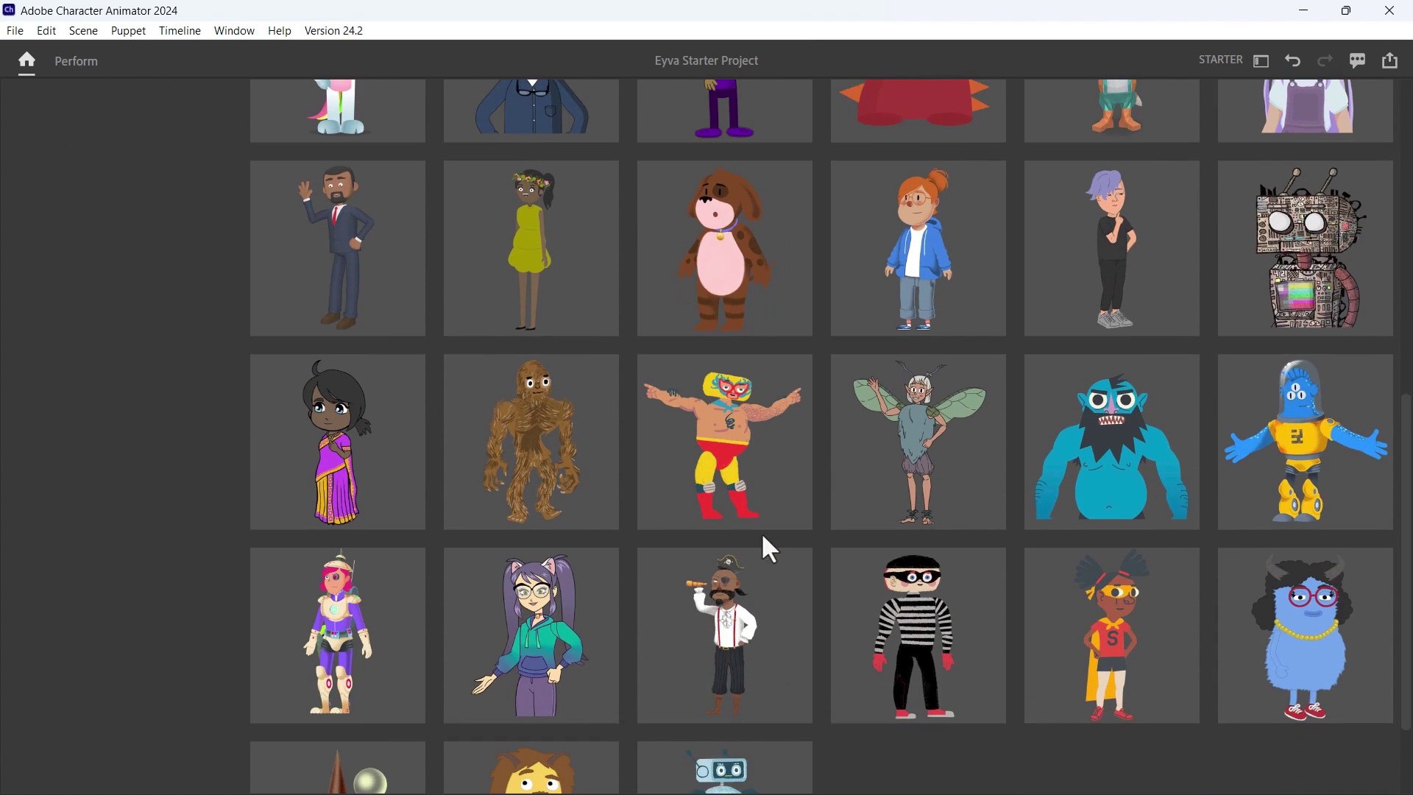
scroll(765, 533, "up", 4)
scroll(768, 531, "up", 3)
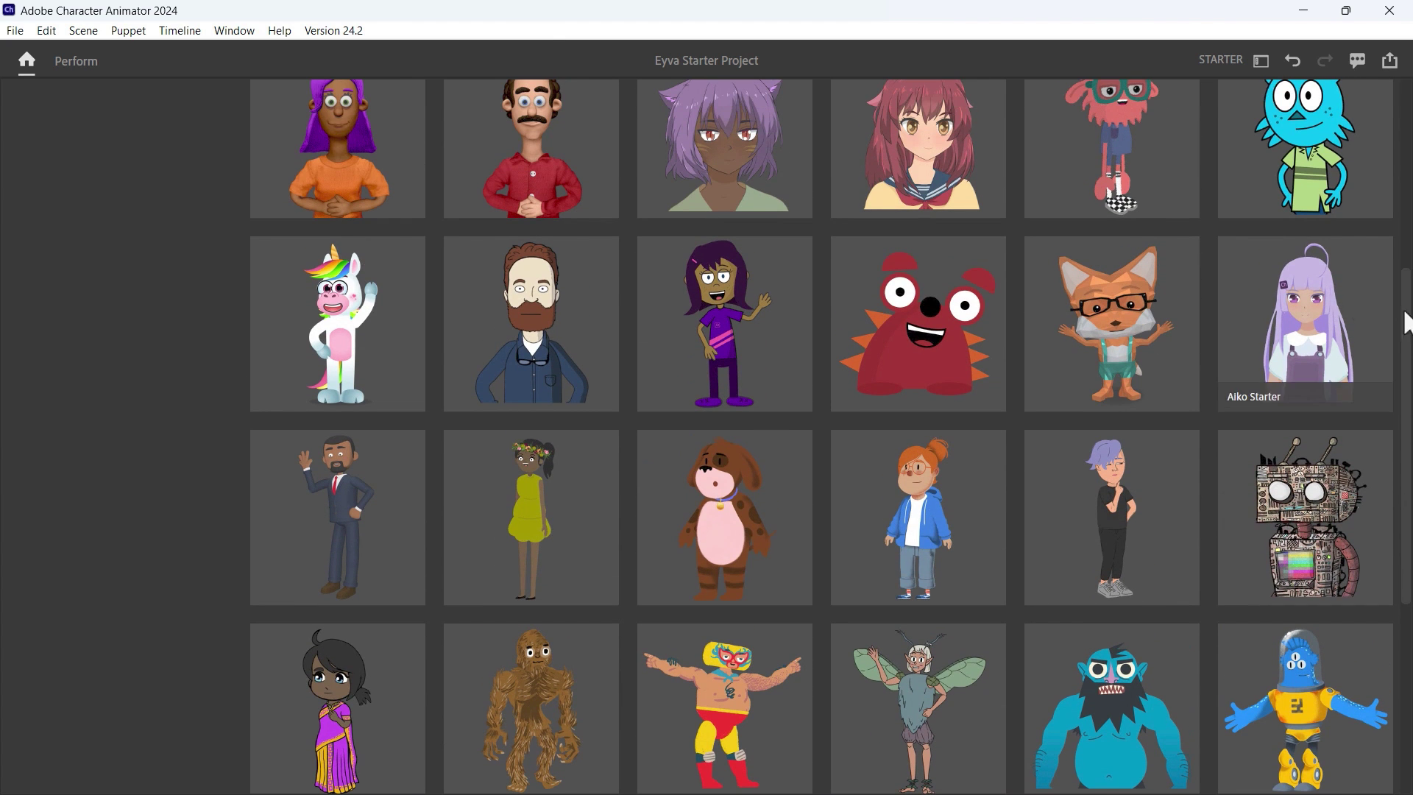
scroll(885, 428, "up", 4)
scroll(855, 447, "down", 3)
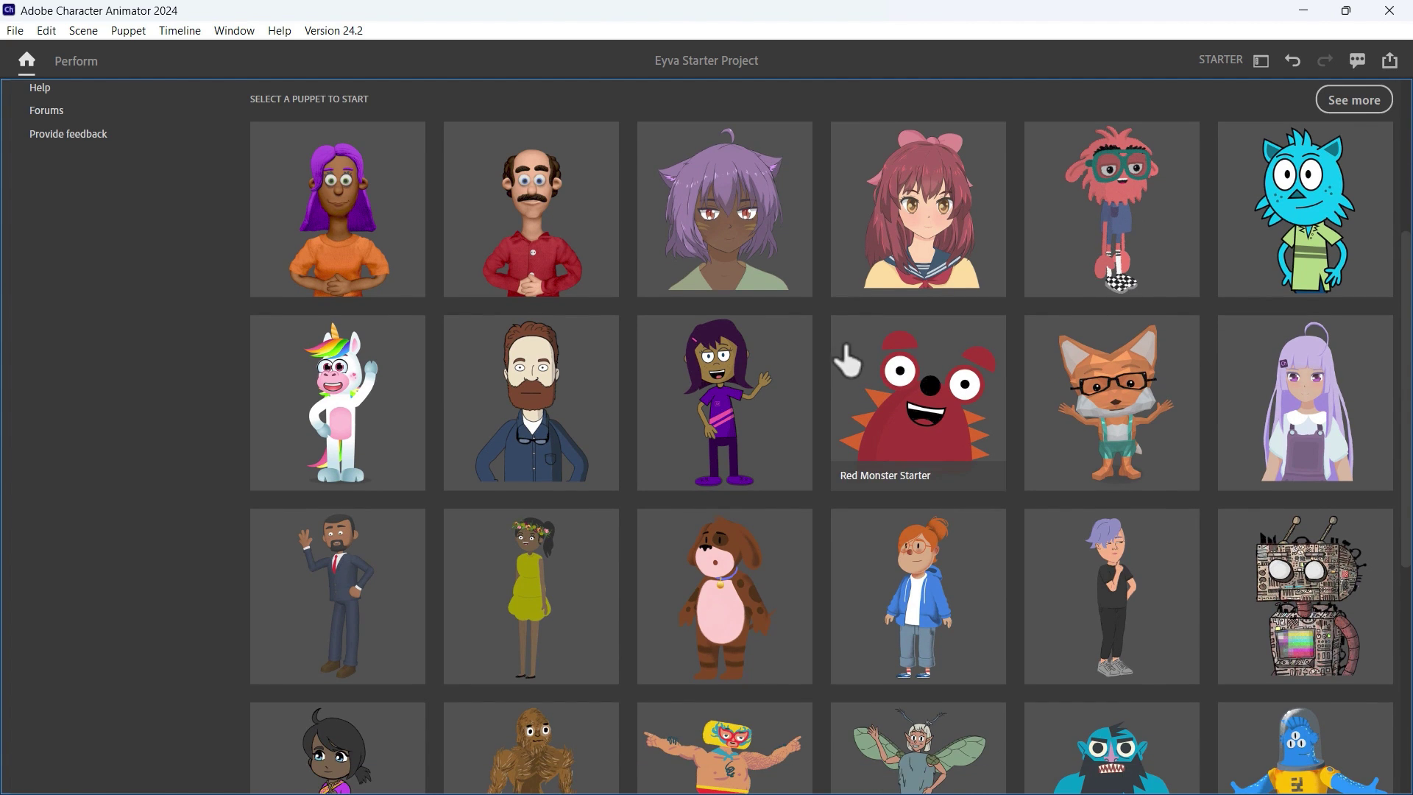
scroll(845, 357, "up", 3)
scroll(827, 368, "up", 2)
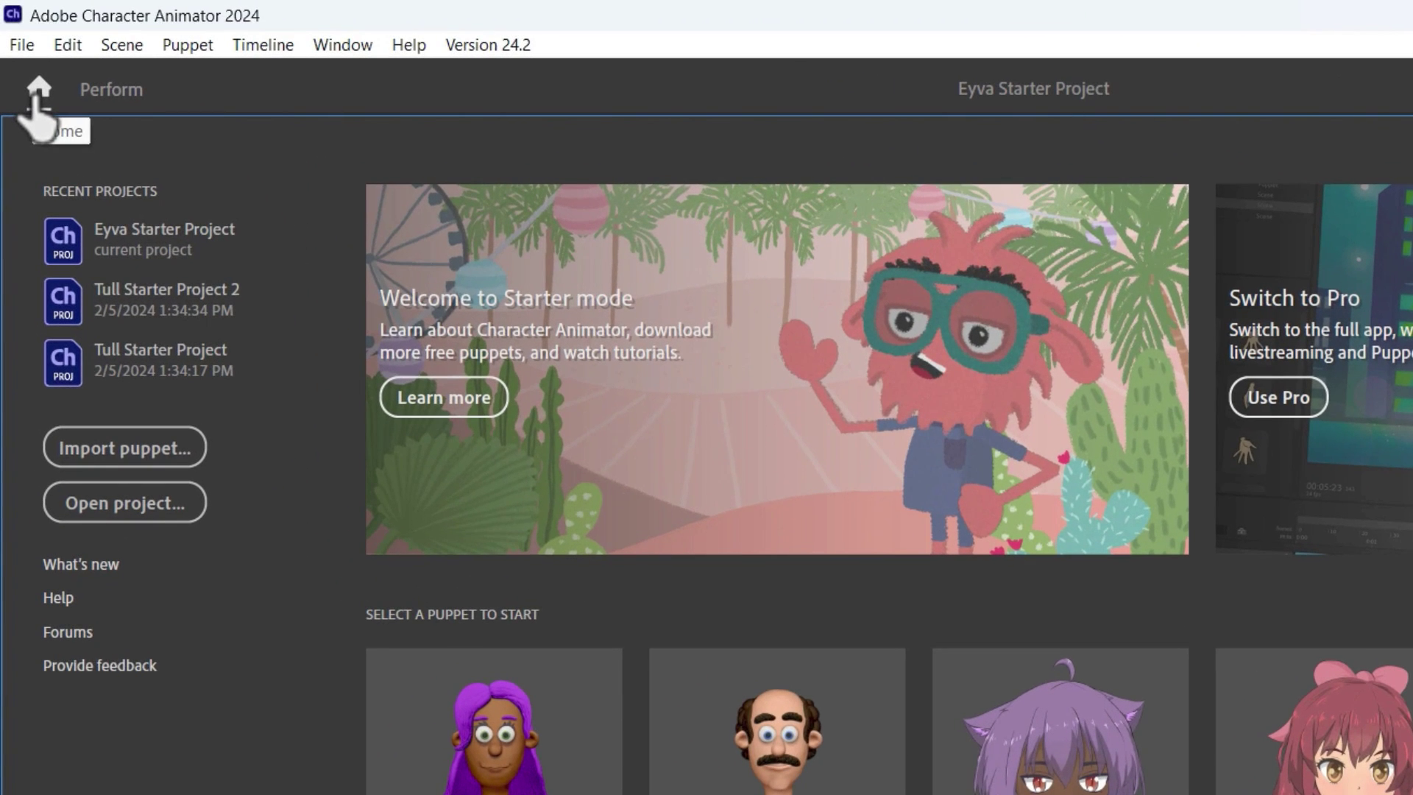
- Look at the performance stage, then return to the Starter home page
left_click(37, 92)
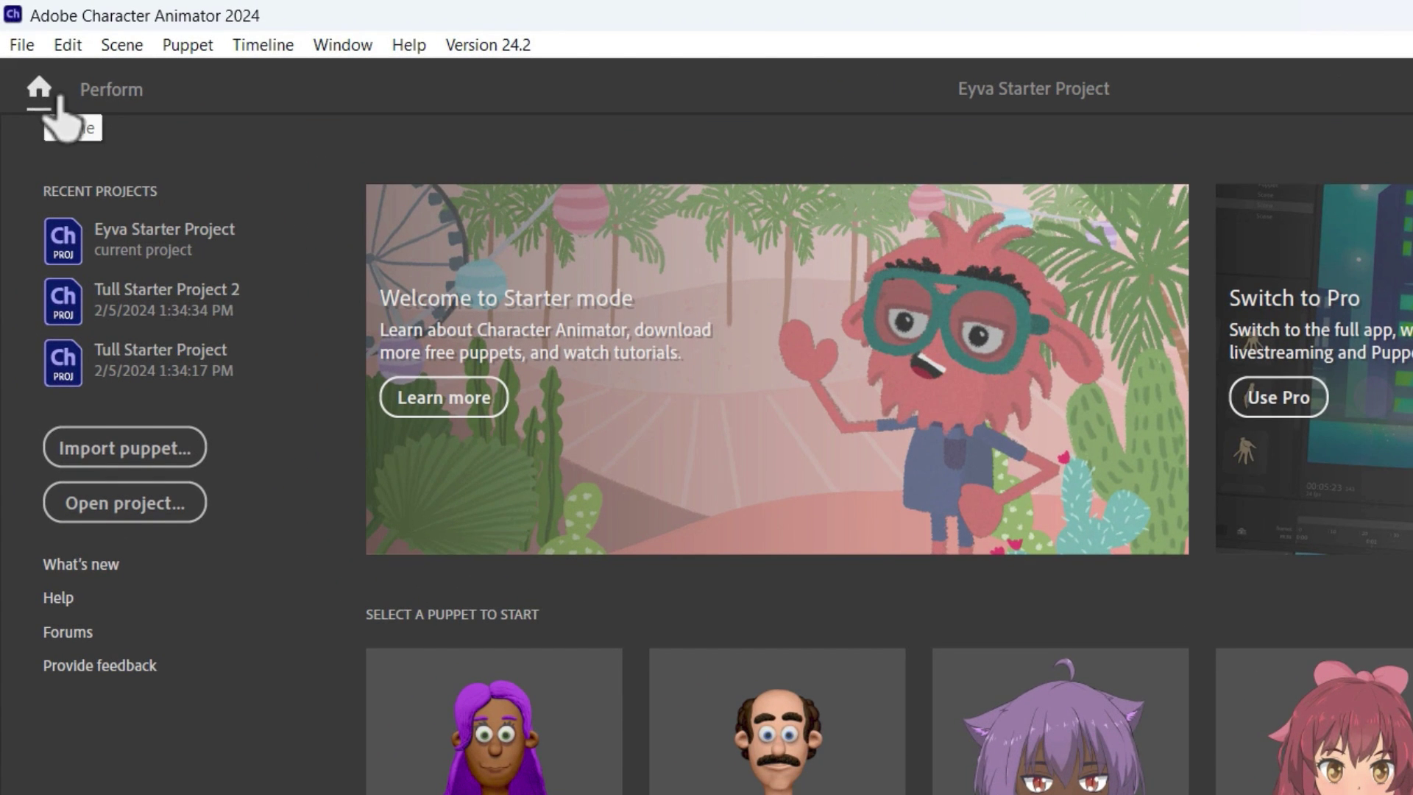
left_click(128, 91)
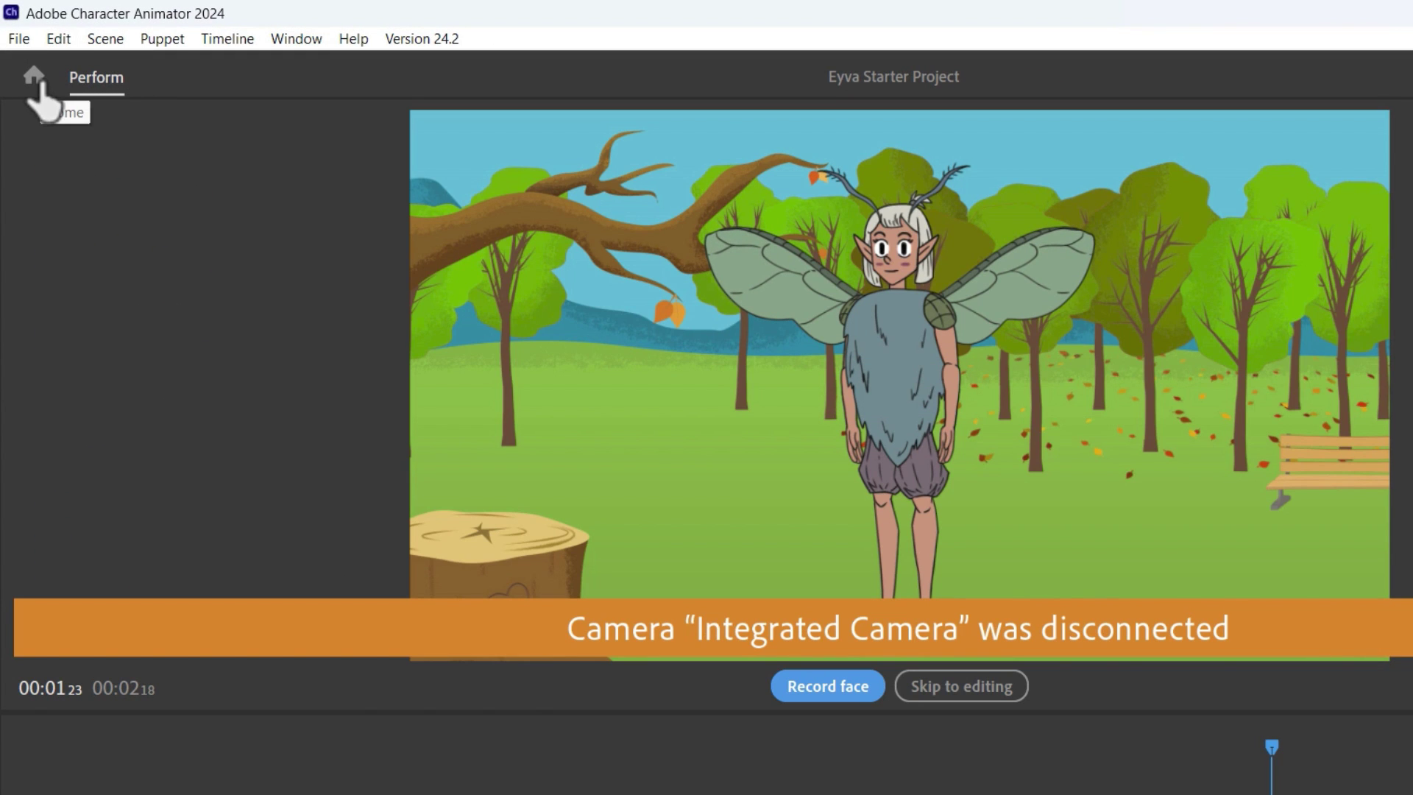
left_click(37, 80)
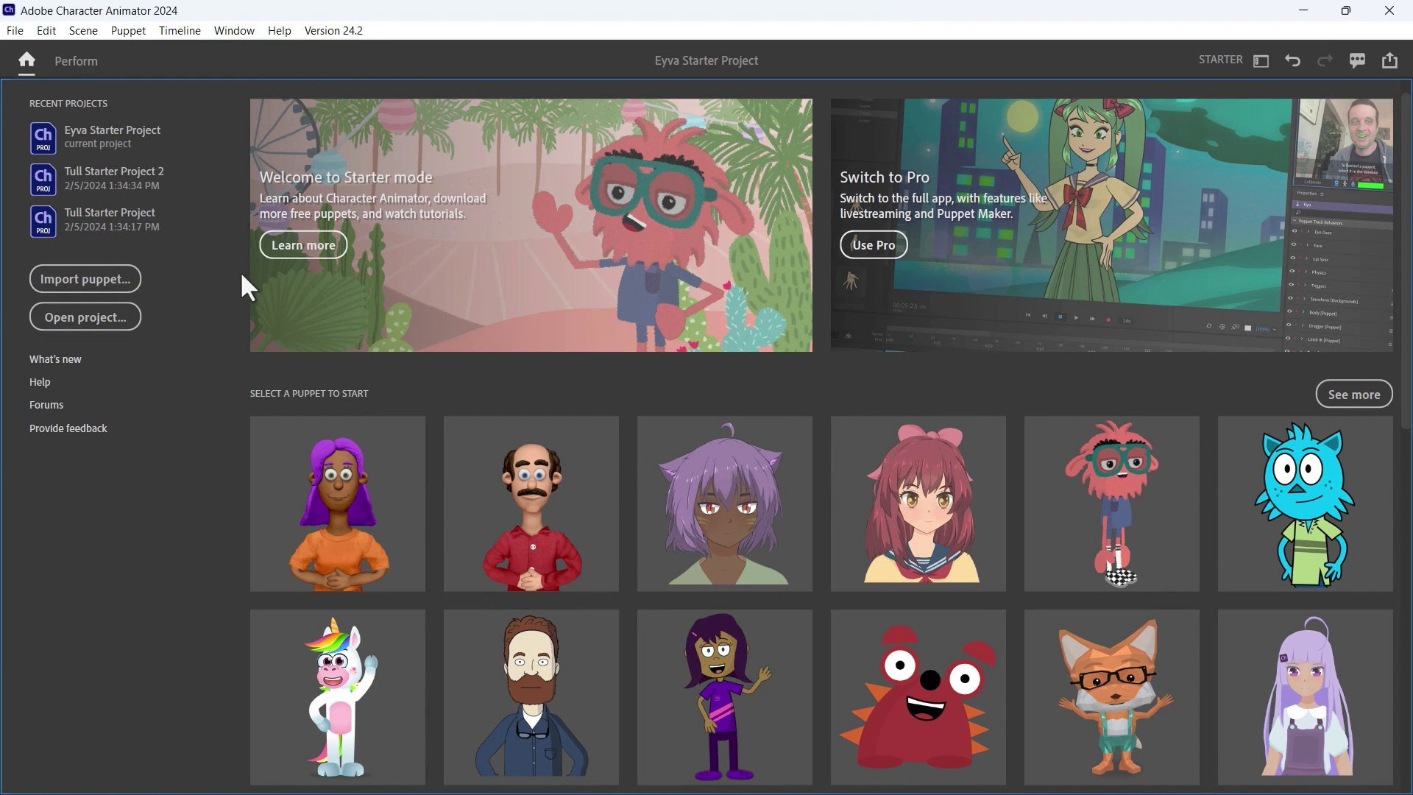
- Find the Stardust unicorn tile and start a Stardust Starter Project from it
scroll(426, 395, "down", 3)
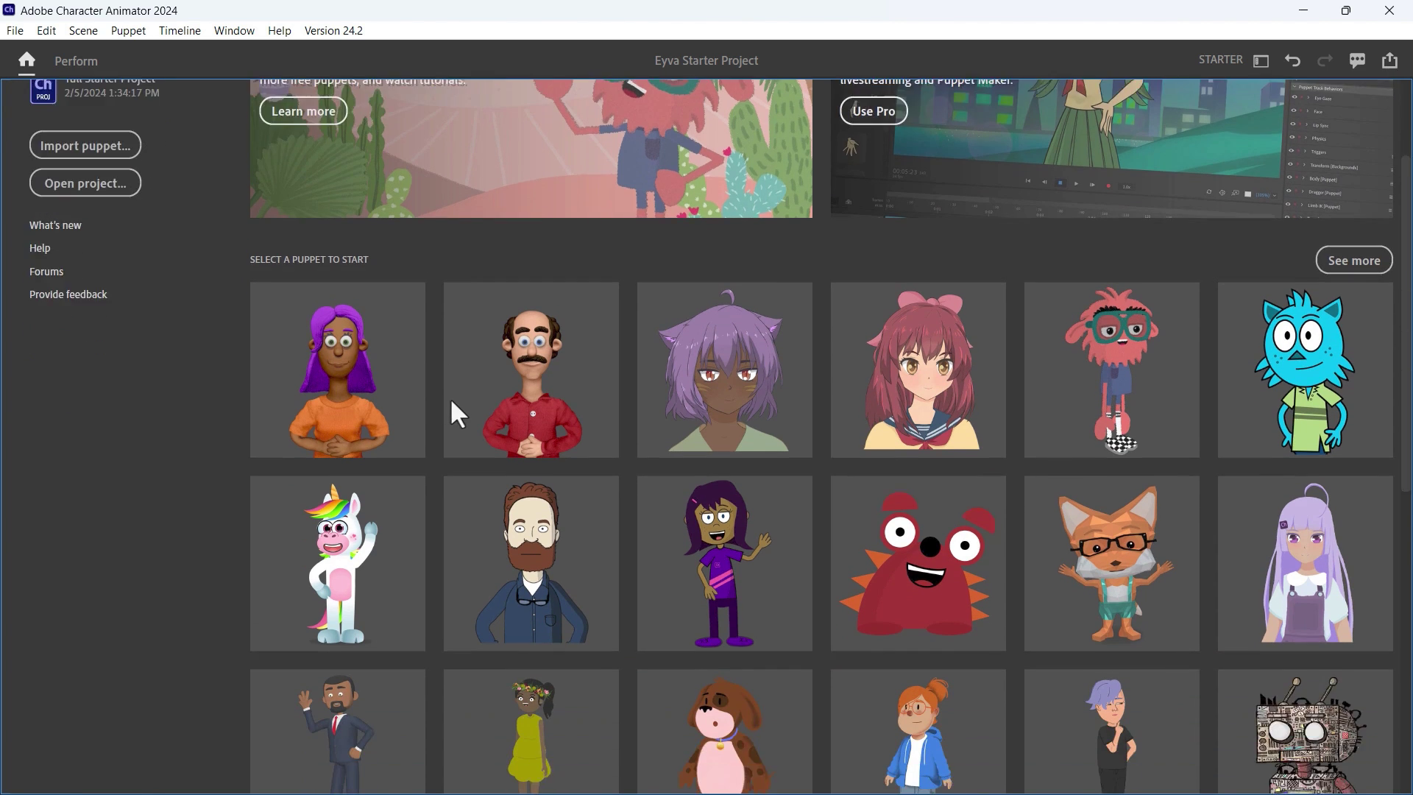
scroll(458, 404, "down", 4)
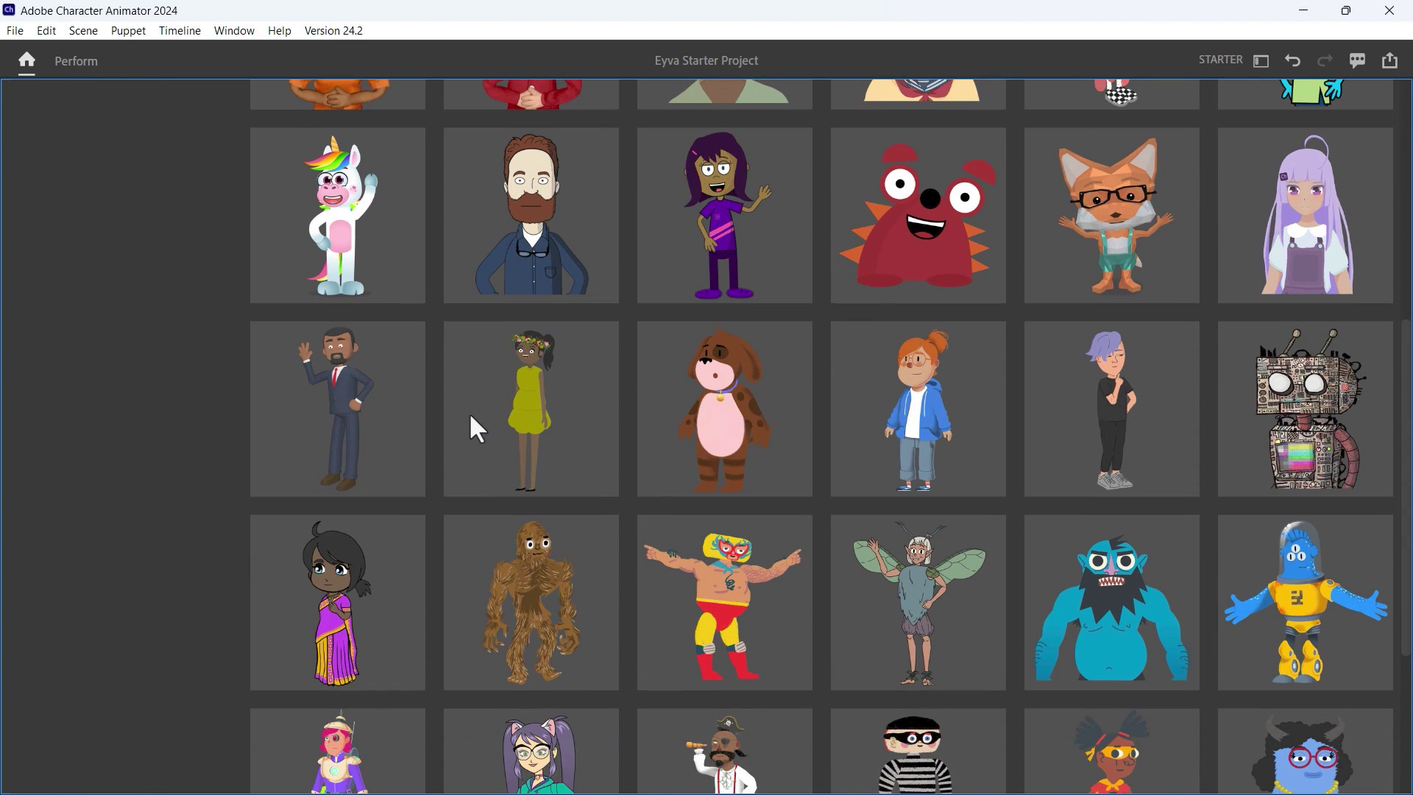
scroll(472, 426, "down", 3)
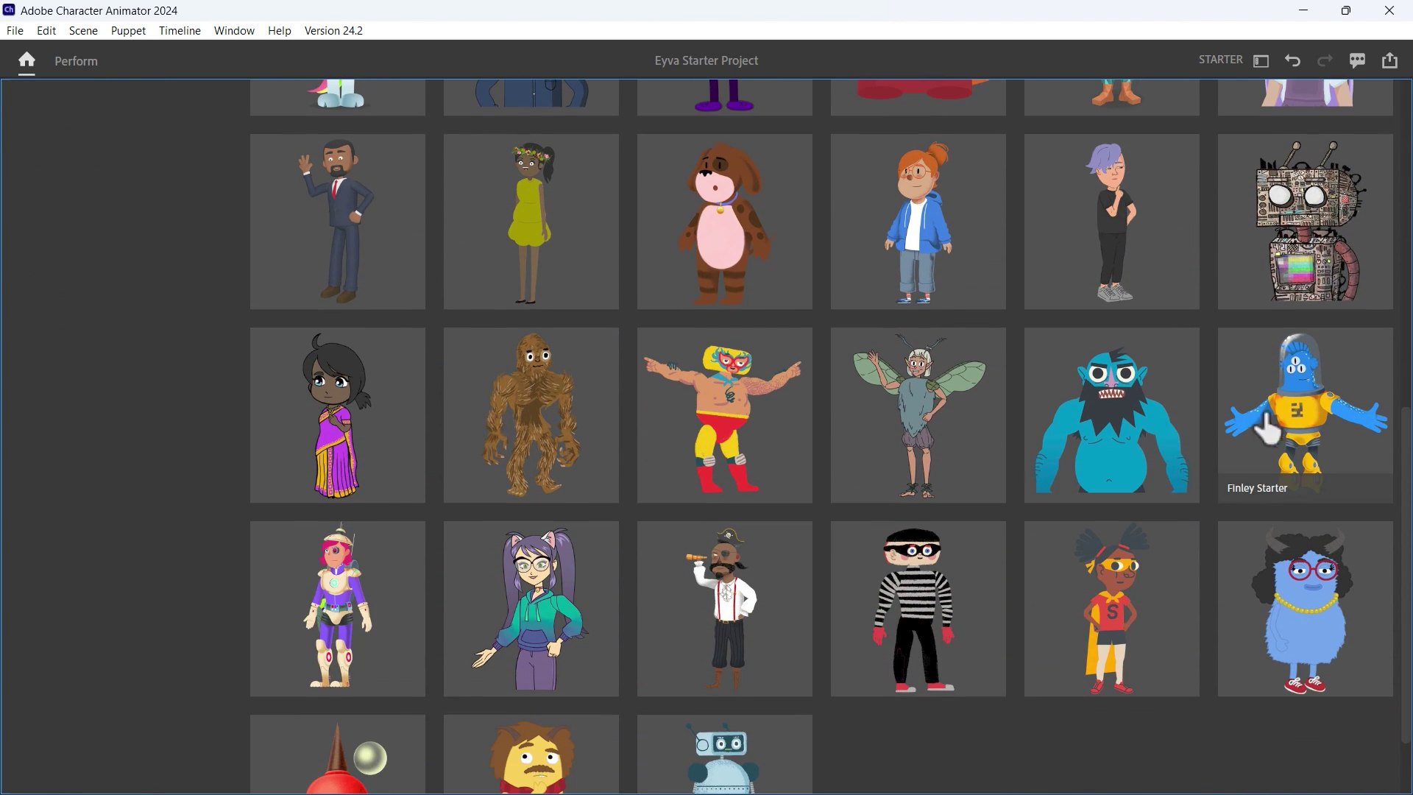
scroll(1362, 397, "up", 8)
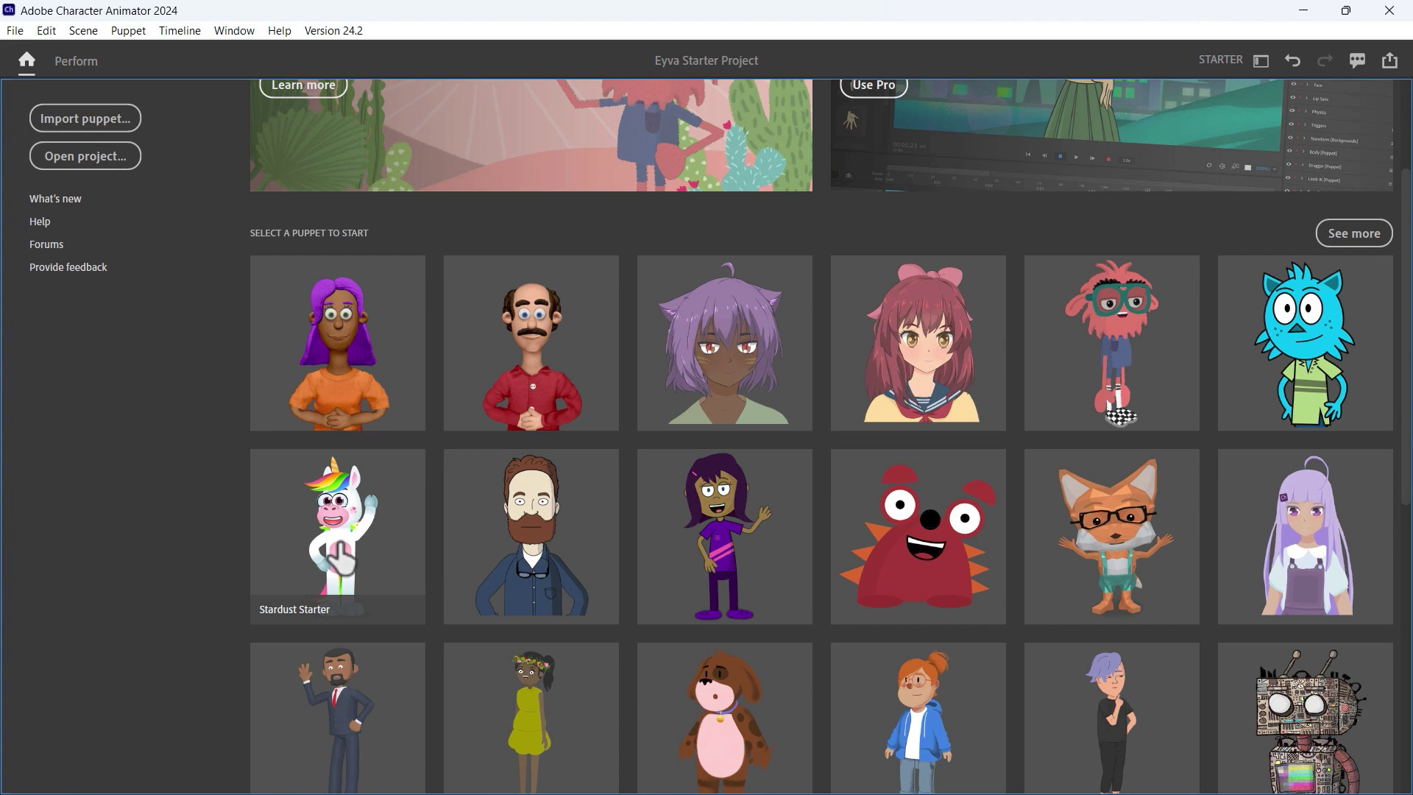
left_click(333, 548)
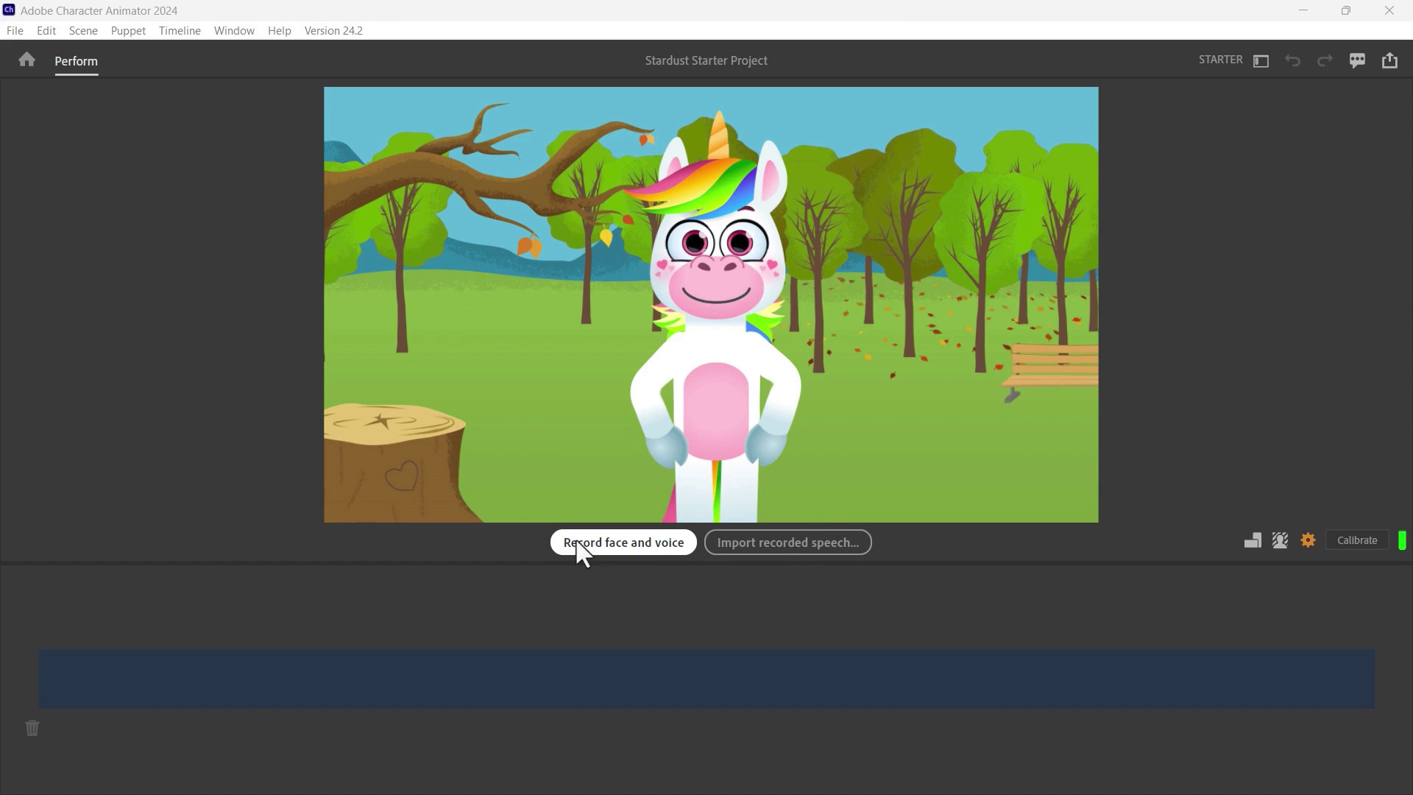
- Turn on the webcam so the unicorn mirrors the performer's face live
left_click(643, 545)
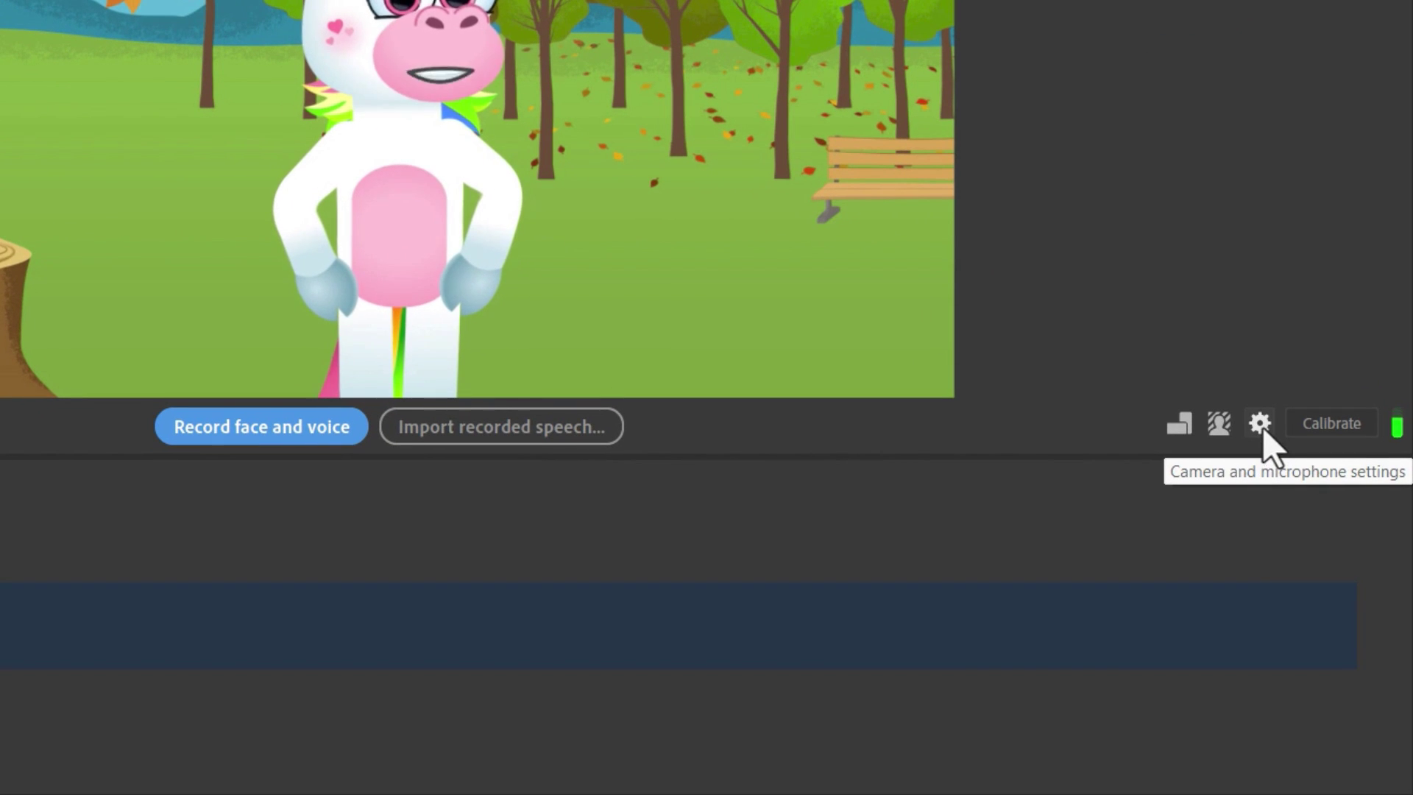
left_click(1261, 427)
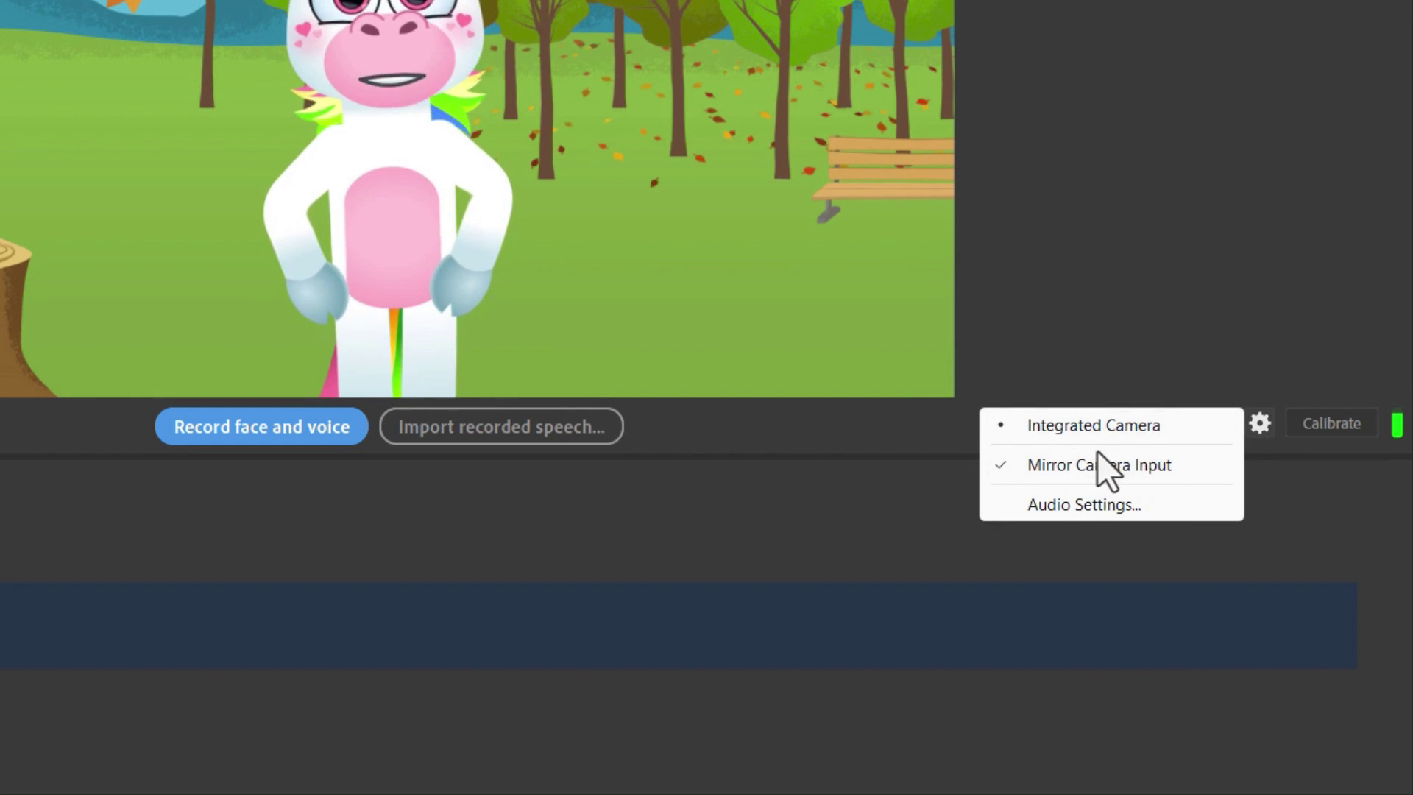
left_click(1258, 431)
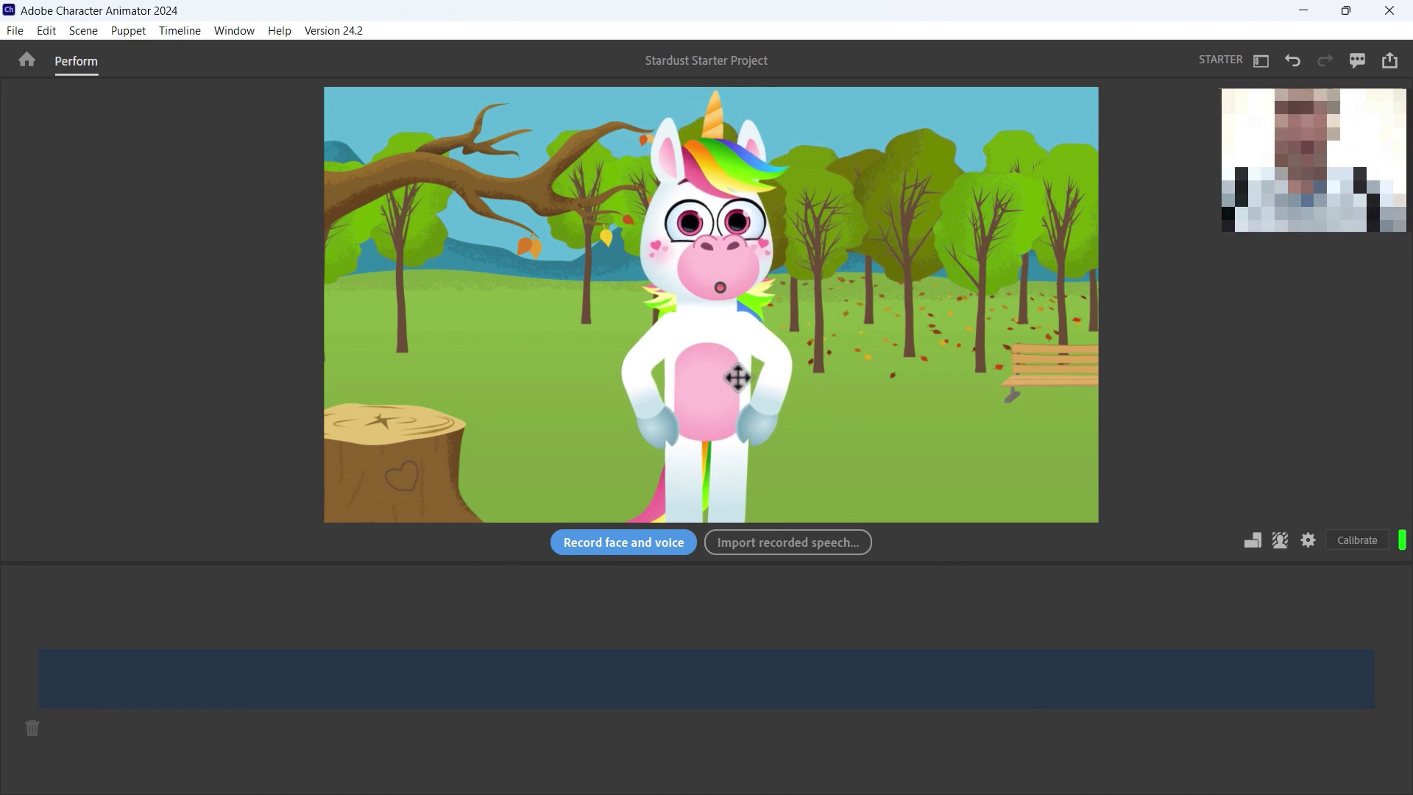
- Record a roughly 25-second face-and-voice take of the unicorn
left_click(620, 546)
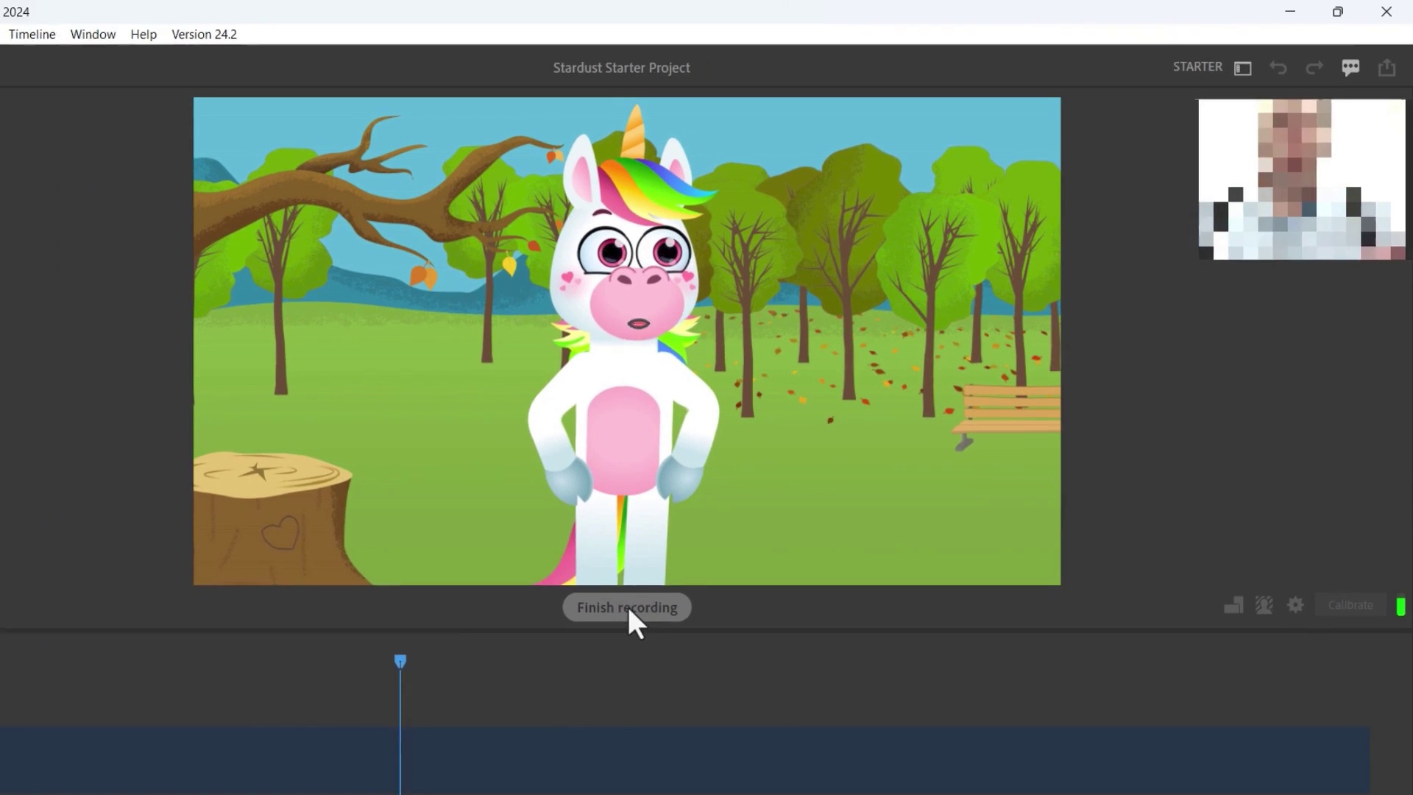
left_click(533, 679)
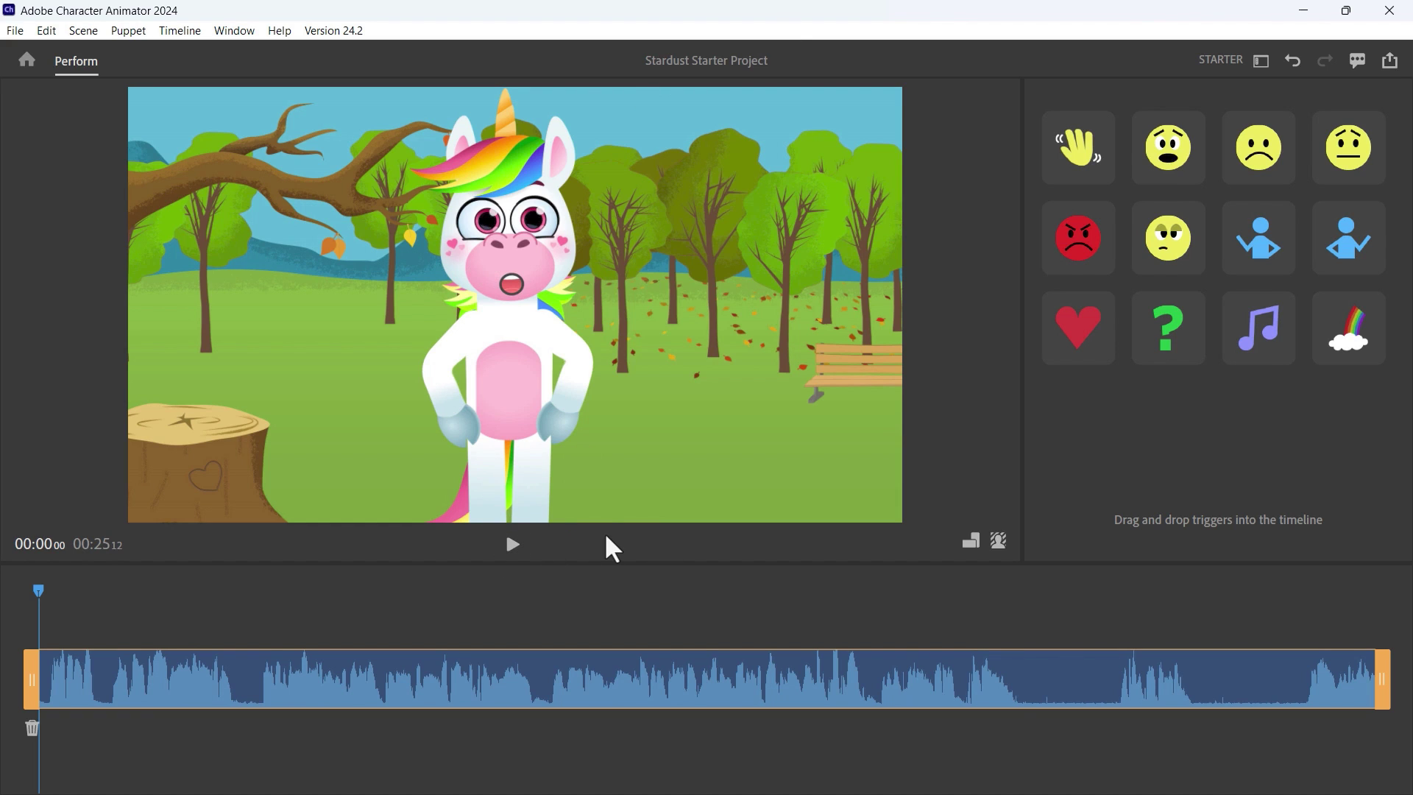
left_click(514, 544)
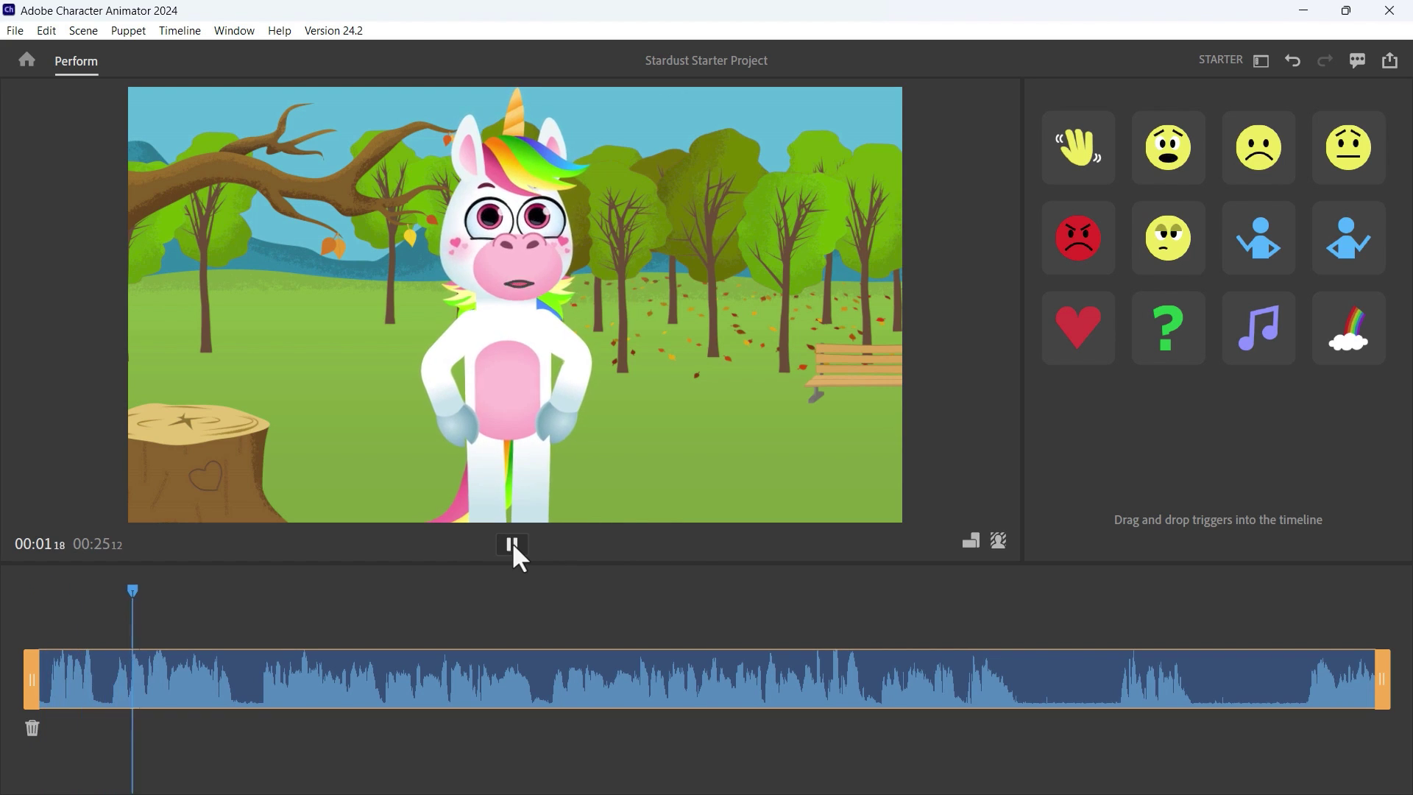
left_click(514, 556)
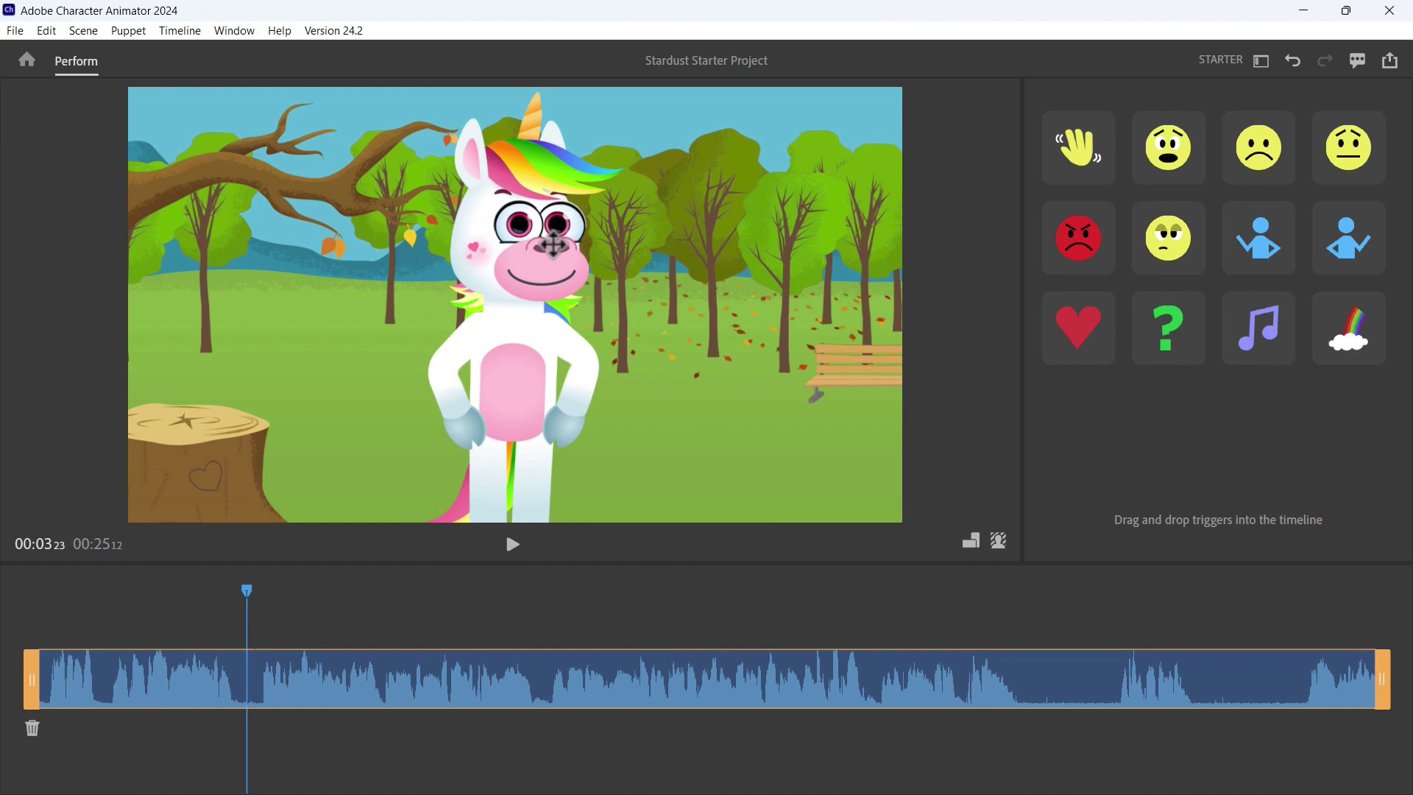
left_click_drag(253, 587, 1262, 587)
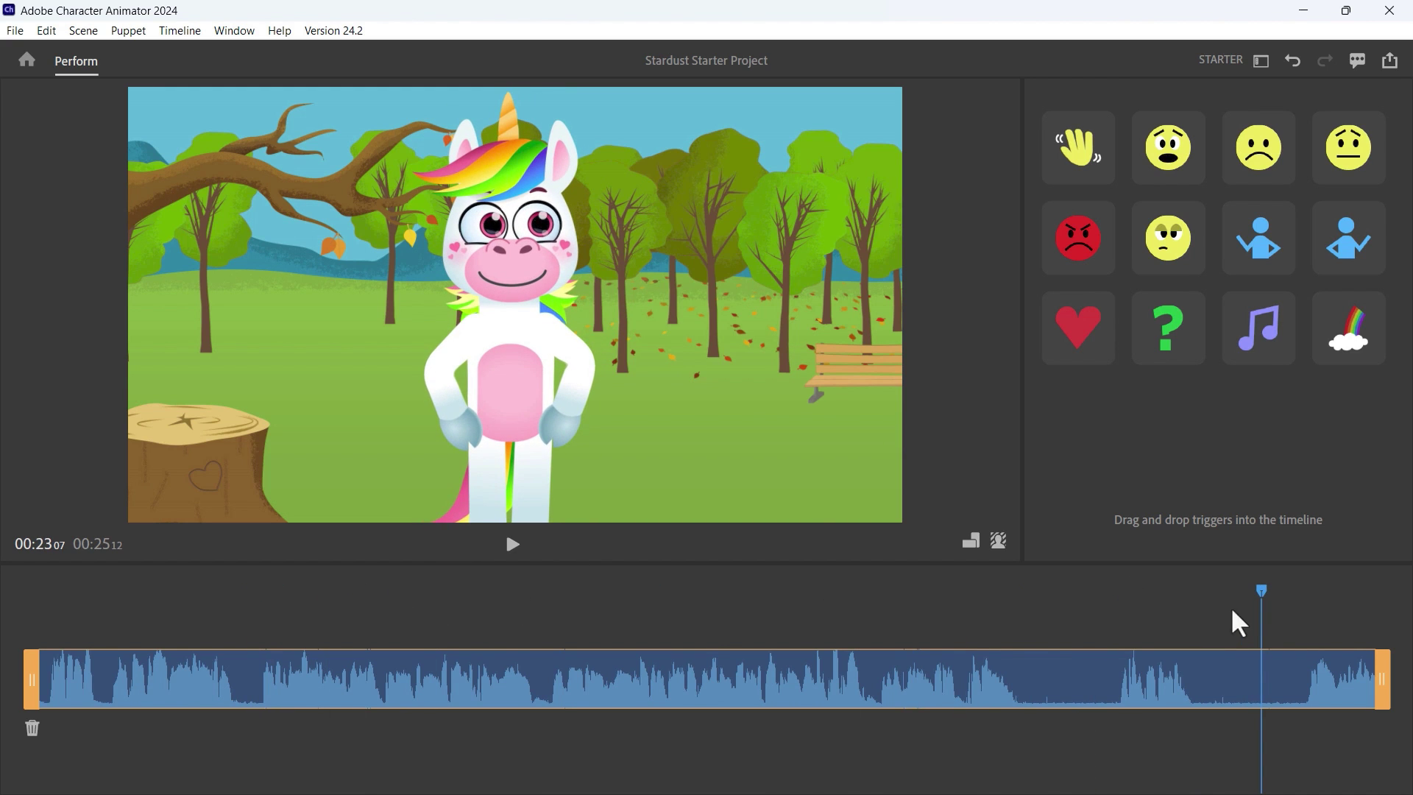
left_click(514, 546)
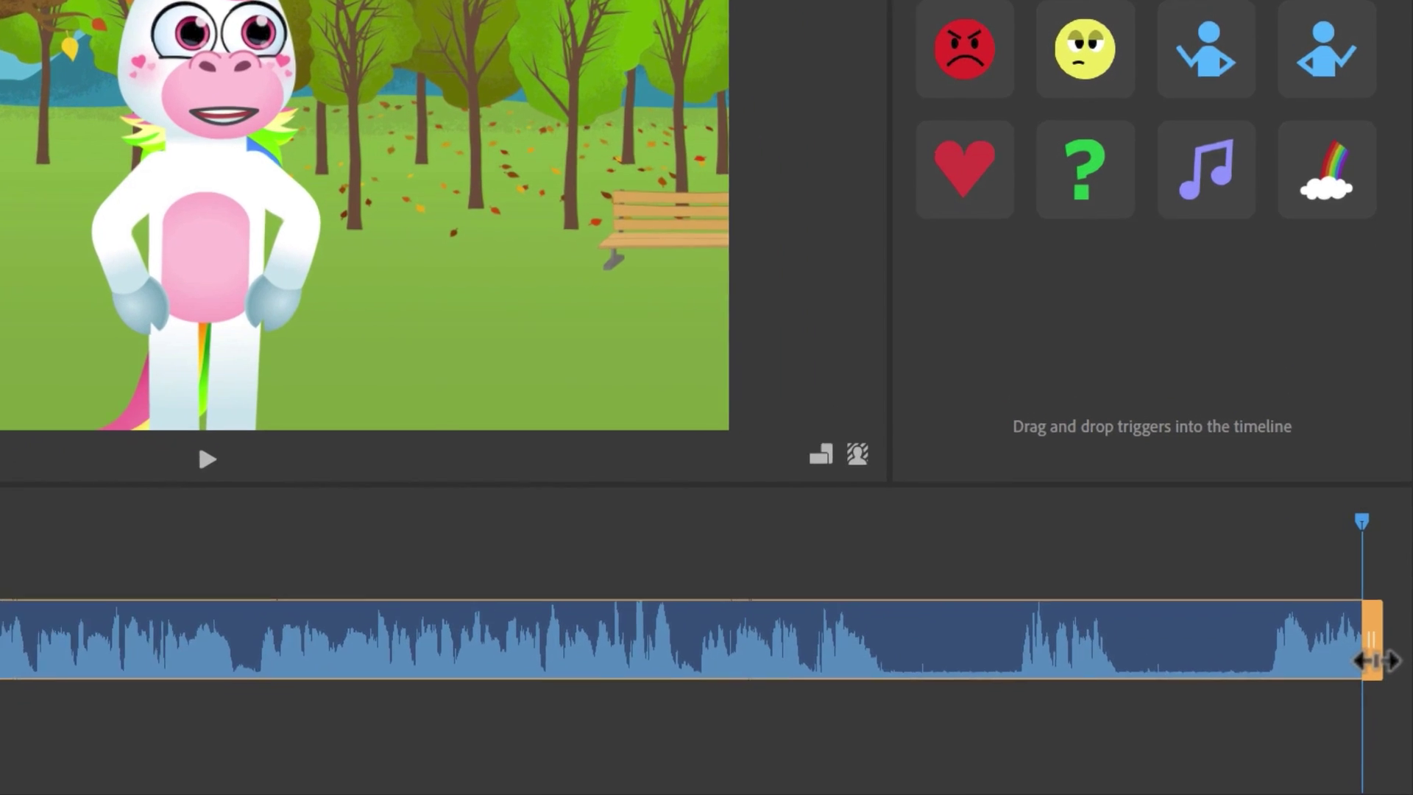
- Trim the take's end back to about 23 seconds and set the playhead near one second
left_click_drag(1351, 653, 1188, 644)
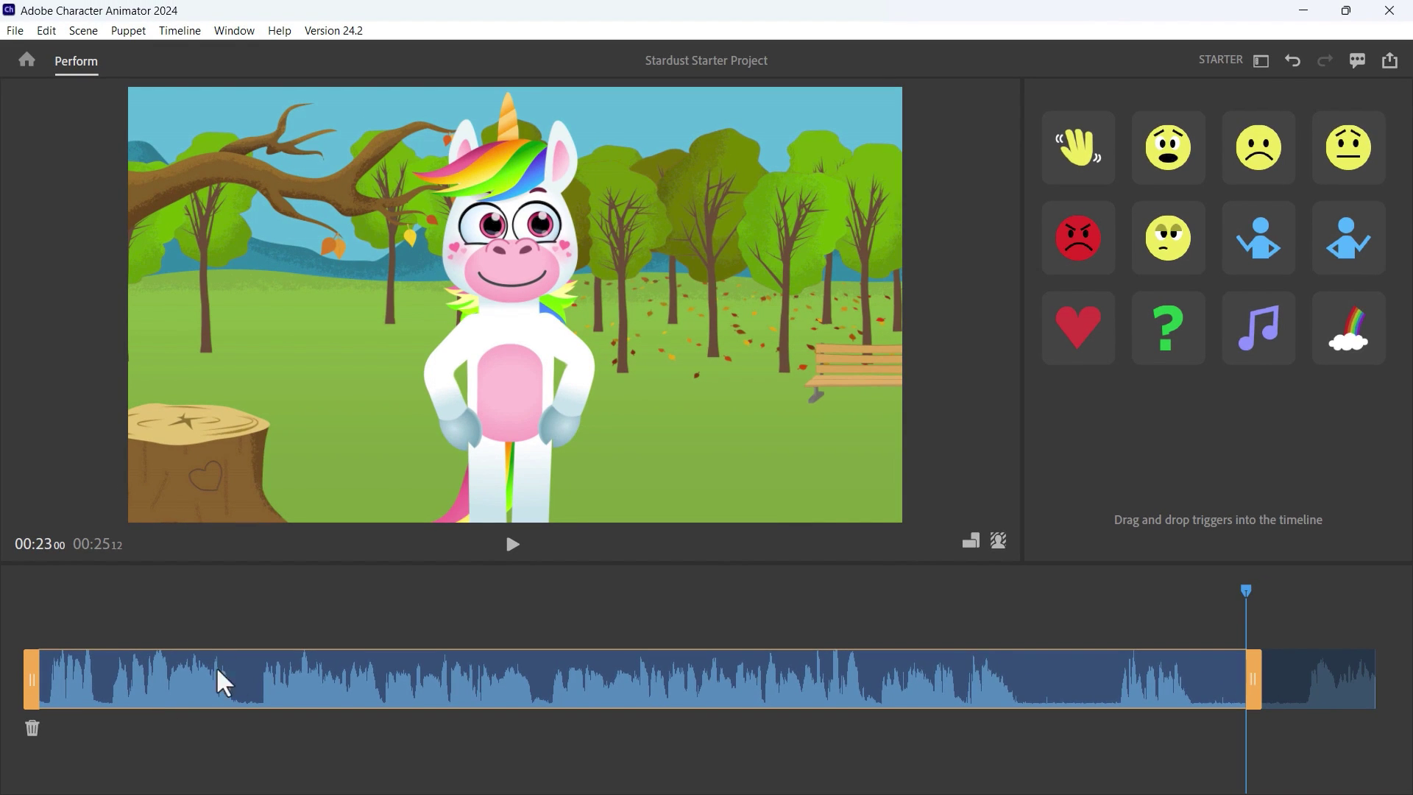
left_click(128, 602)
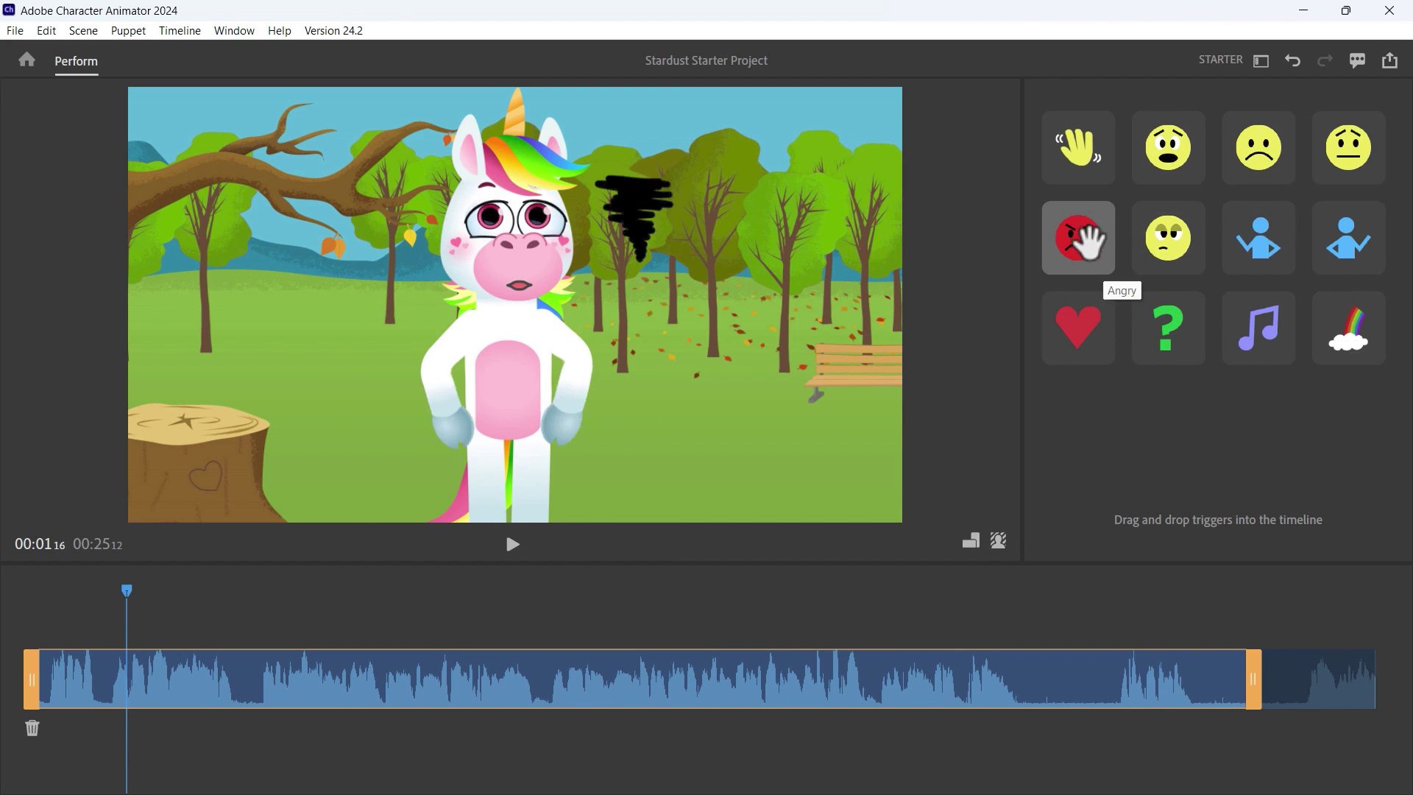
- Place a wave trigger at the start of the take and play it back
mouse_move(1076, 146)
left_mouse_down()
mouse_move(921, 336)
mouse_move(622, 411)
mouse_move(276, 570)
mouse_move(52, 622)
mouse_move(118, 585)
left_mouse_up()
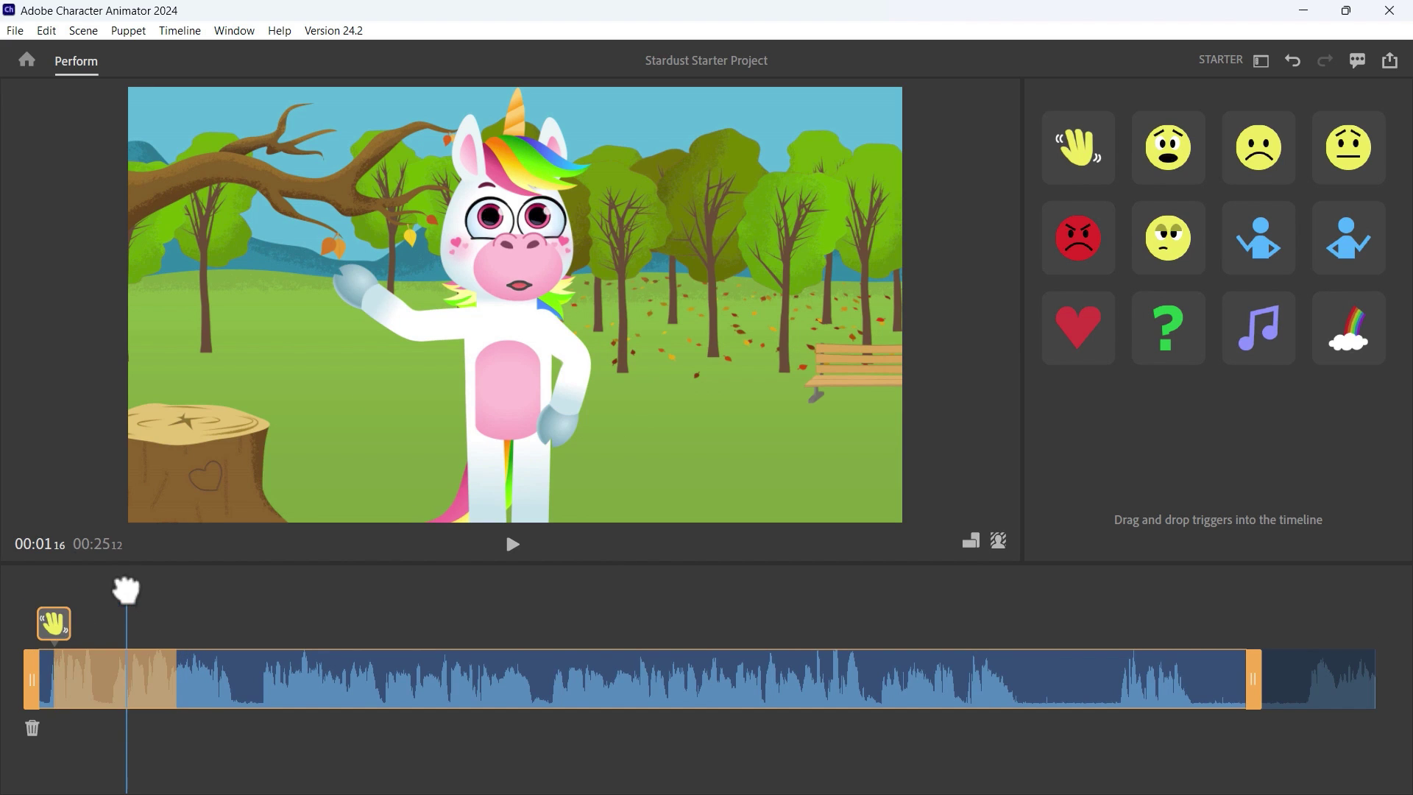
left_click(9, 615)
left_click(513, 549)
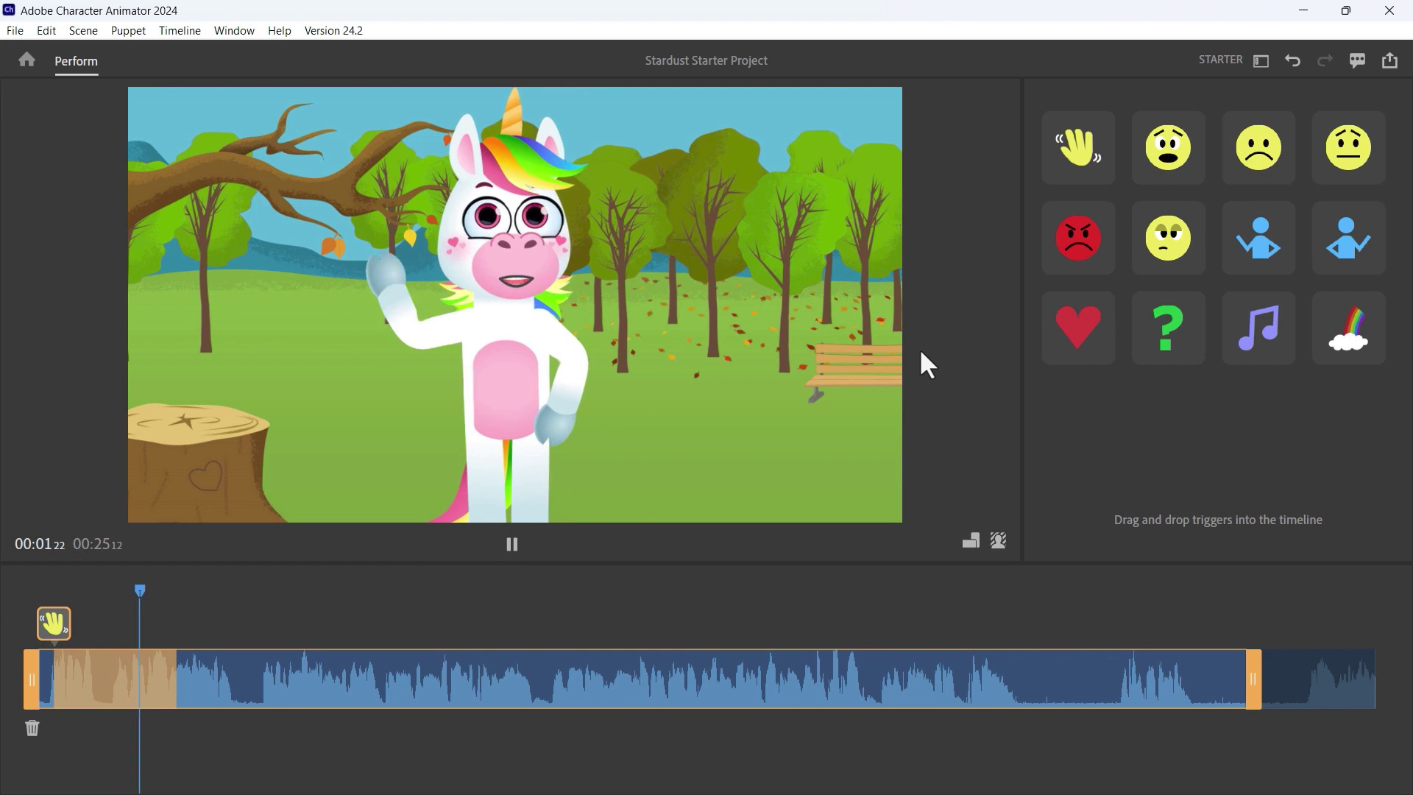
left_click(513, 544)
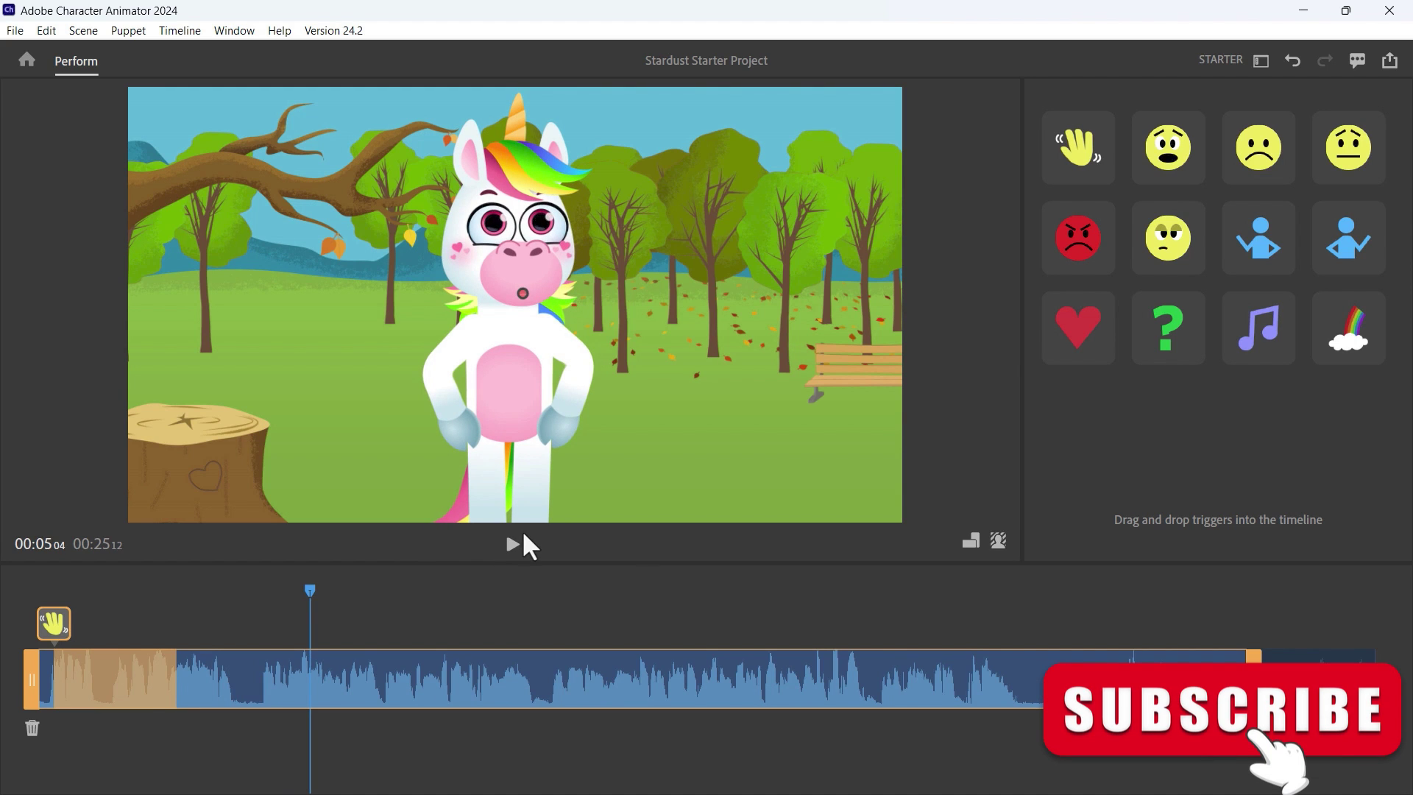
- Add heart, question-mark, music-note, rainbow and two arm-pose triggers along the take
left_click(1166, 335)
left_click_drag(1082, 324, 402, 674)
mouse_move(388, 615)
left_mouse_down()
mouse_move(418, 587)
mouse_move(404, 595)
mouse_move(476, 605)
left_mouse_up()
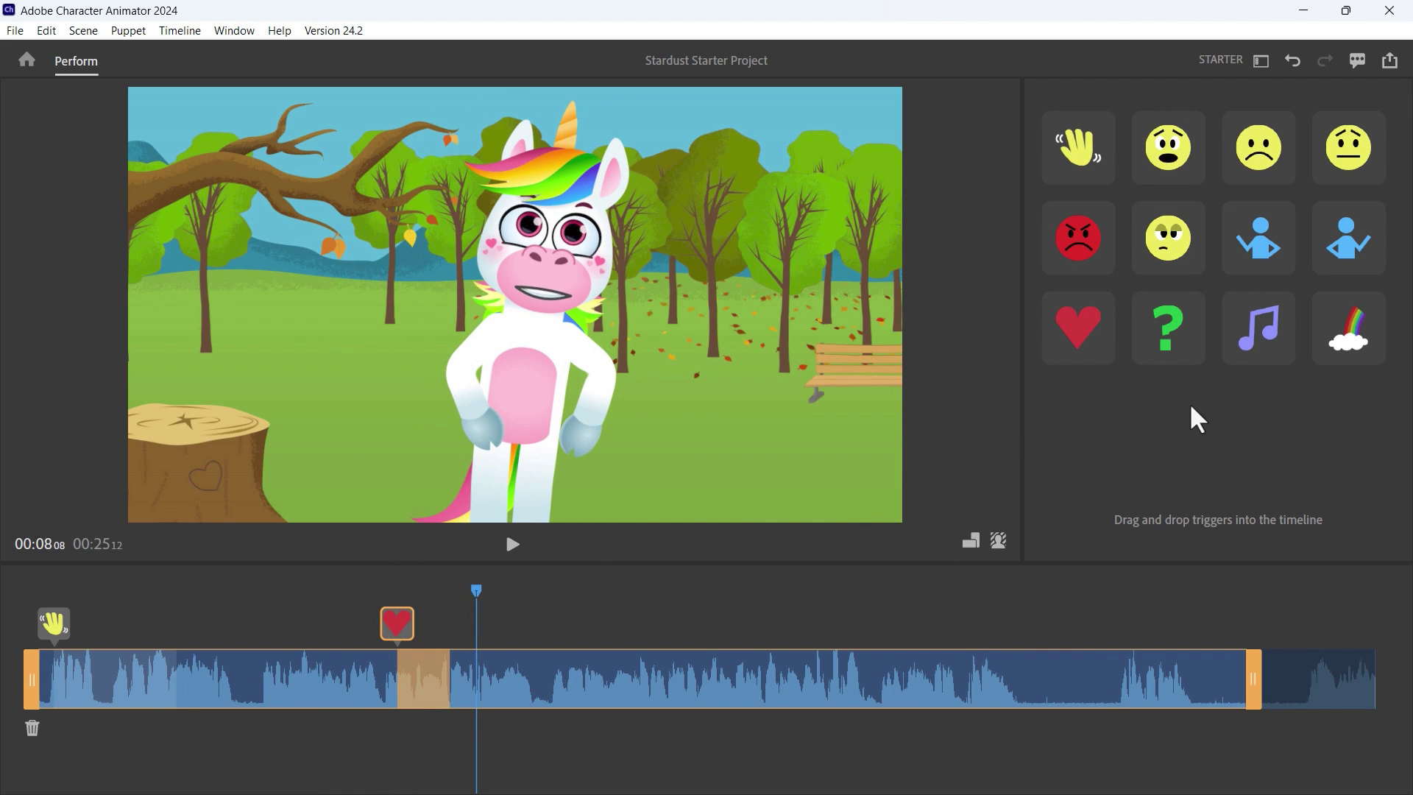
left_click(1170, 346)
left_click_drag(1173, 355, 1036, 610)
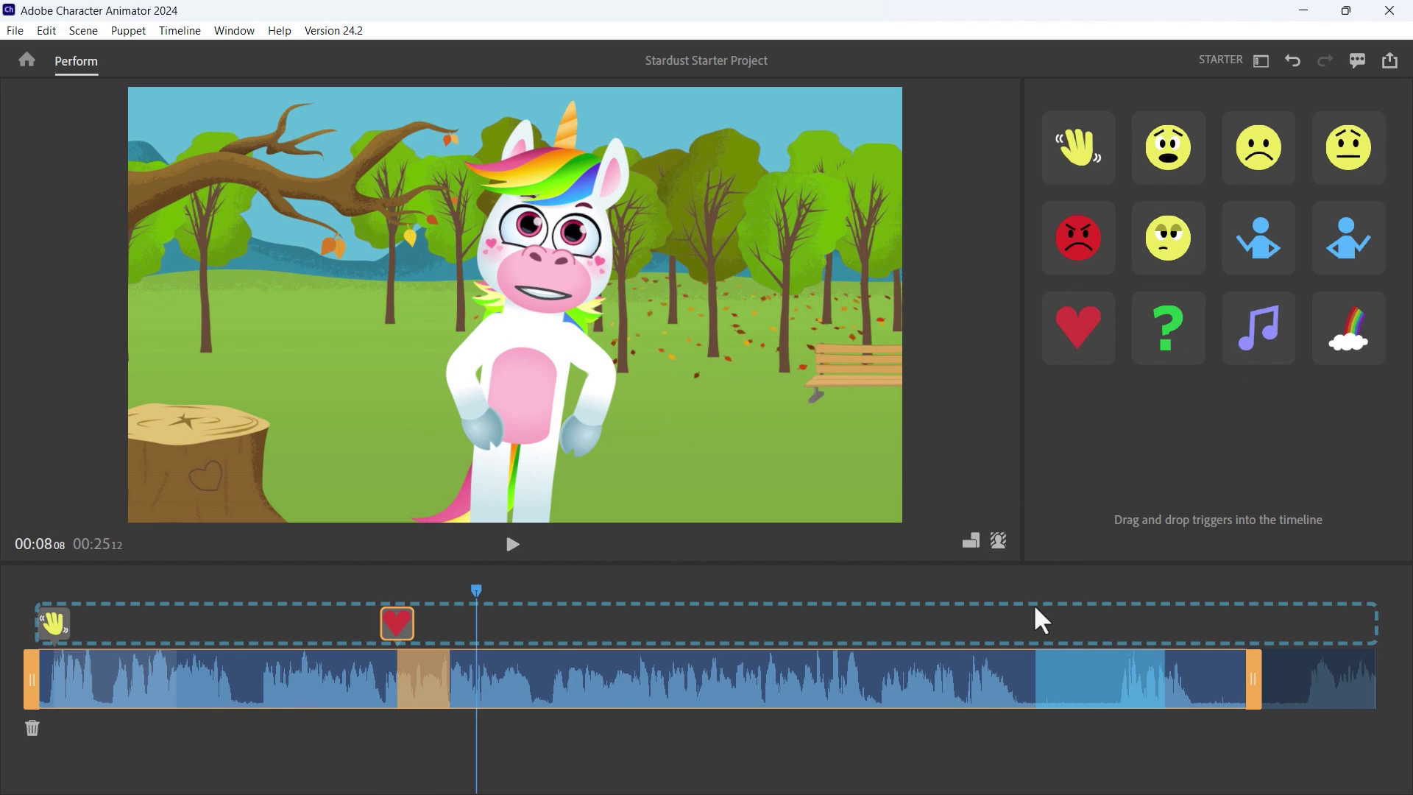
left_click_drag(1259, 338, 750, 609)
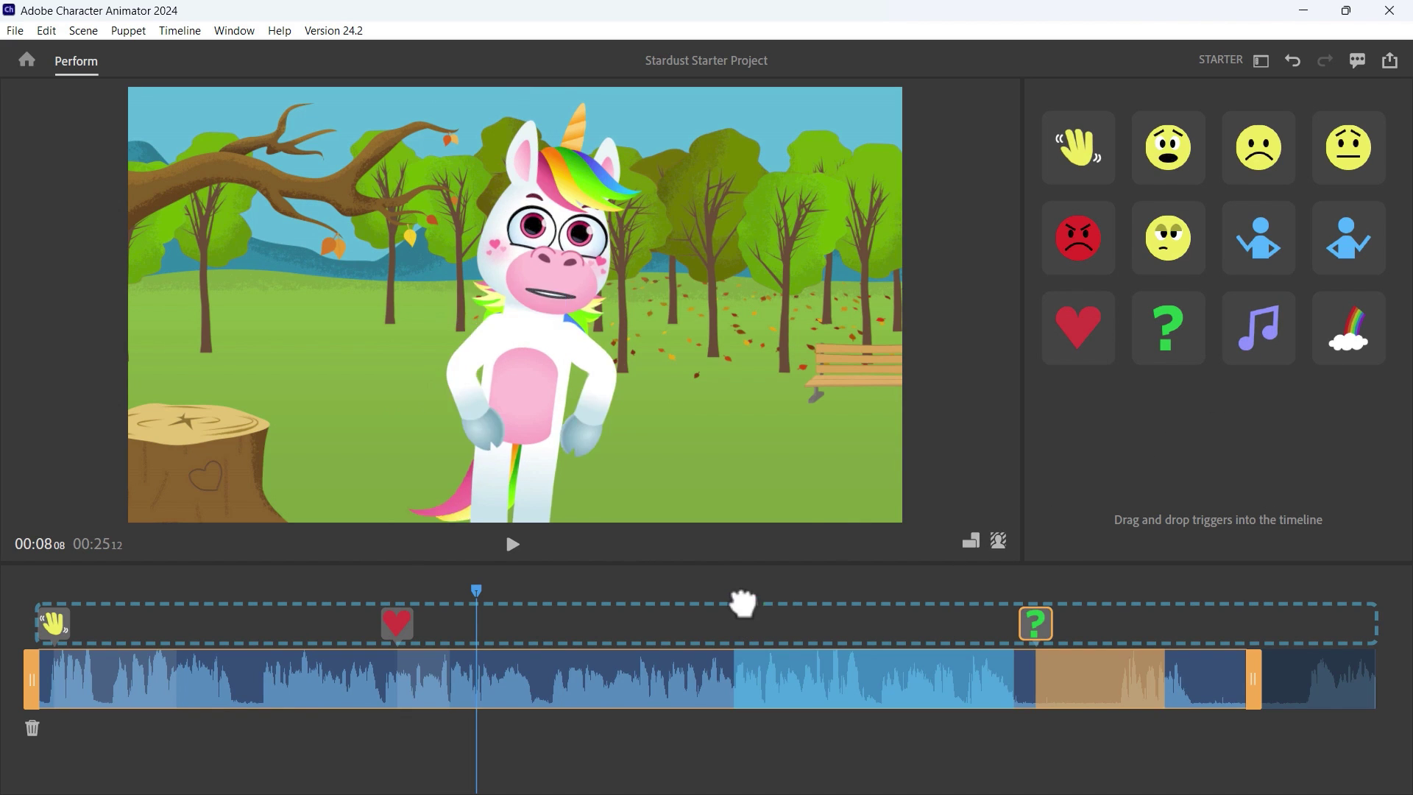
left_click(1372, 313)
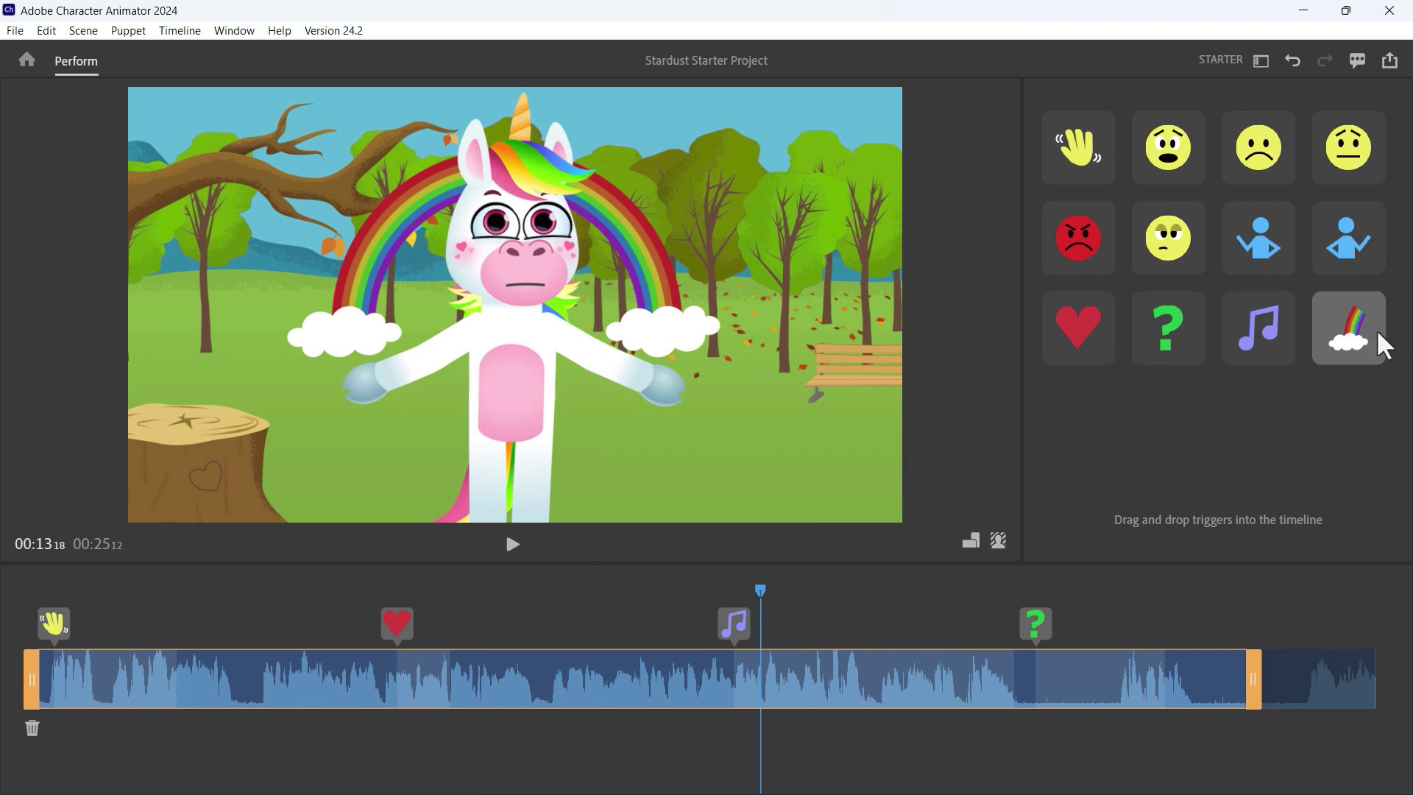
left_click_drag(1365, 342, 228, 637)
left_click_drag(1258, 239, 1198, 404)
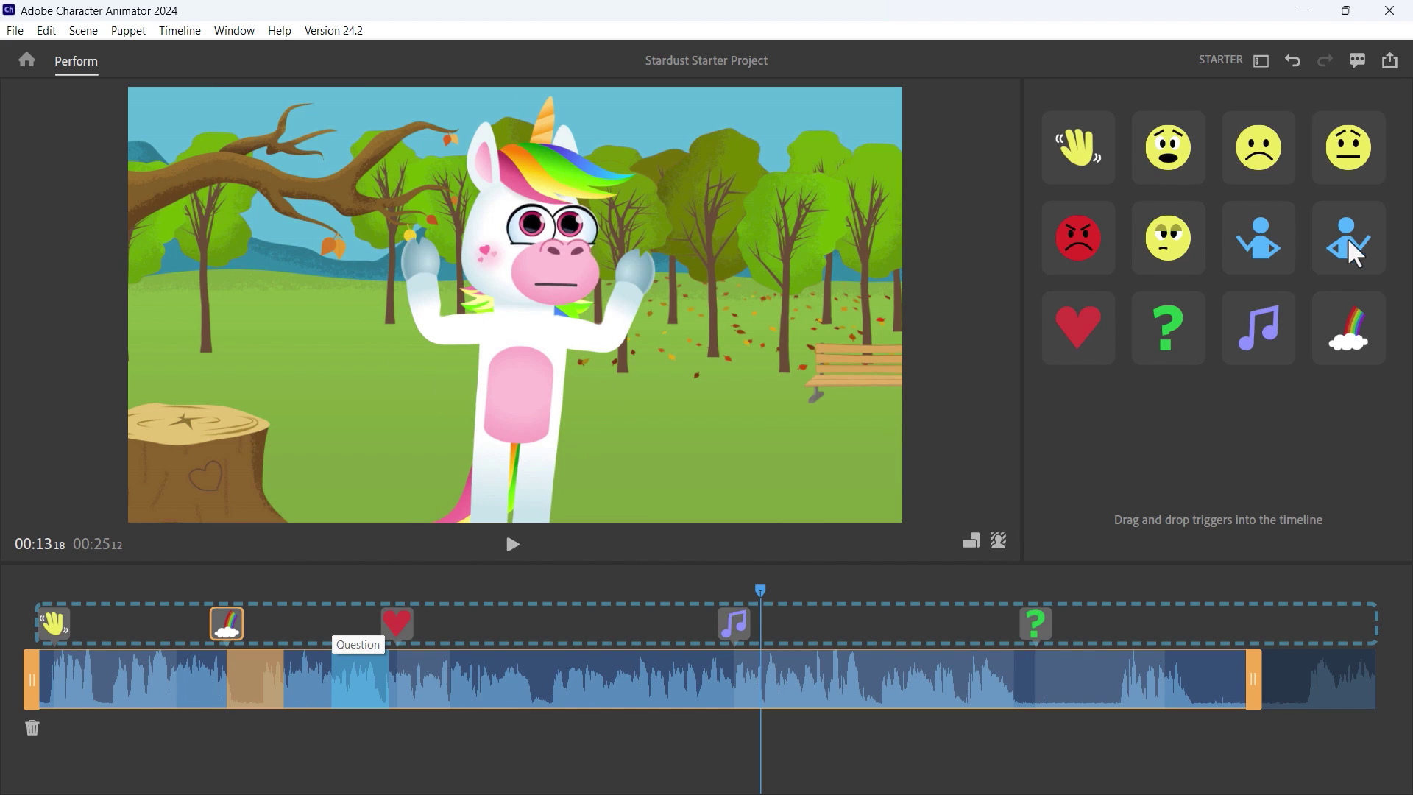
left_click_drag(1078, 147, 1123, 611)
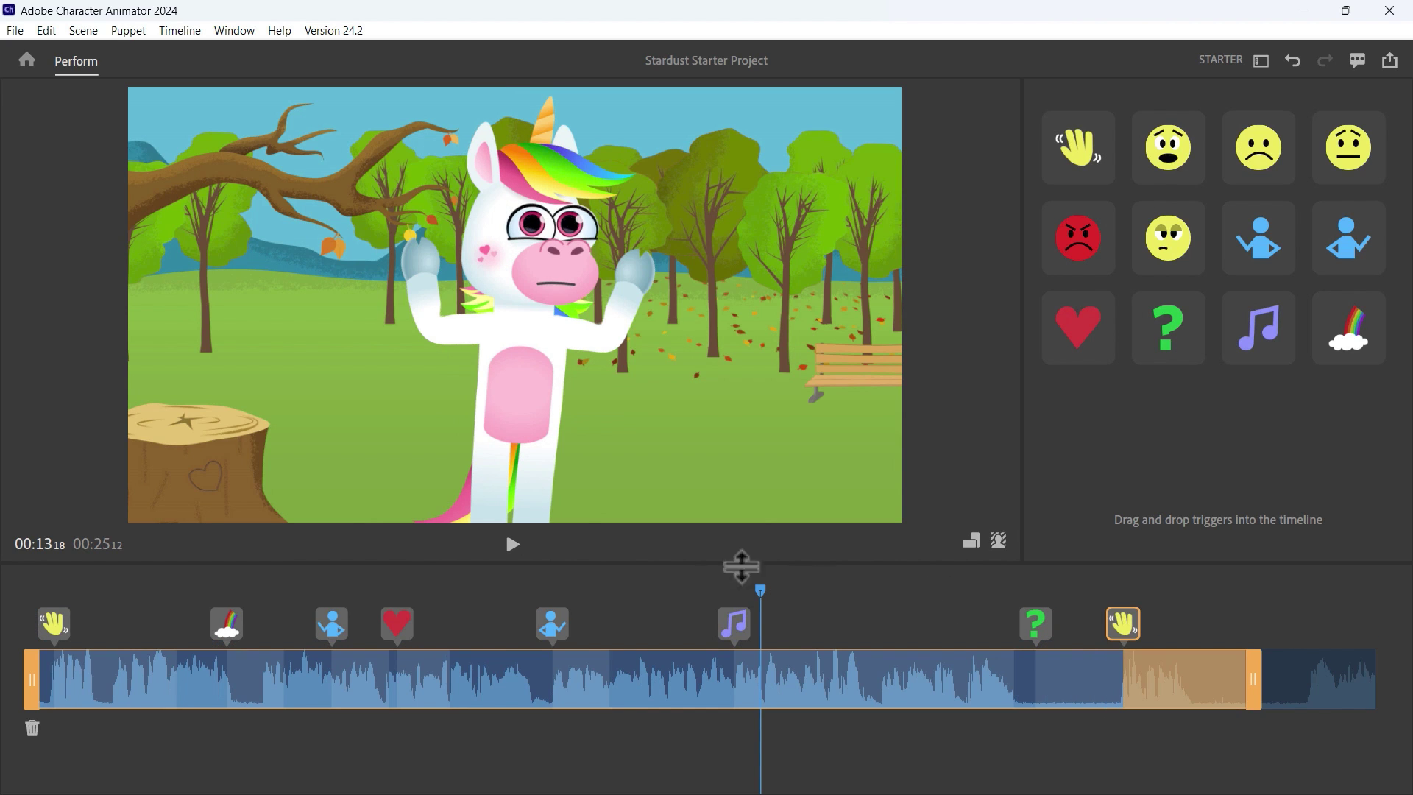
left_click(28, 598)
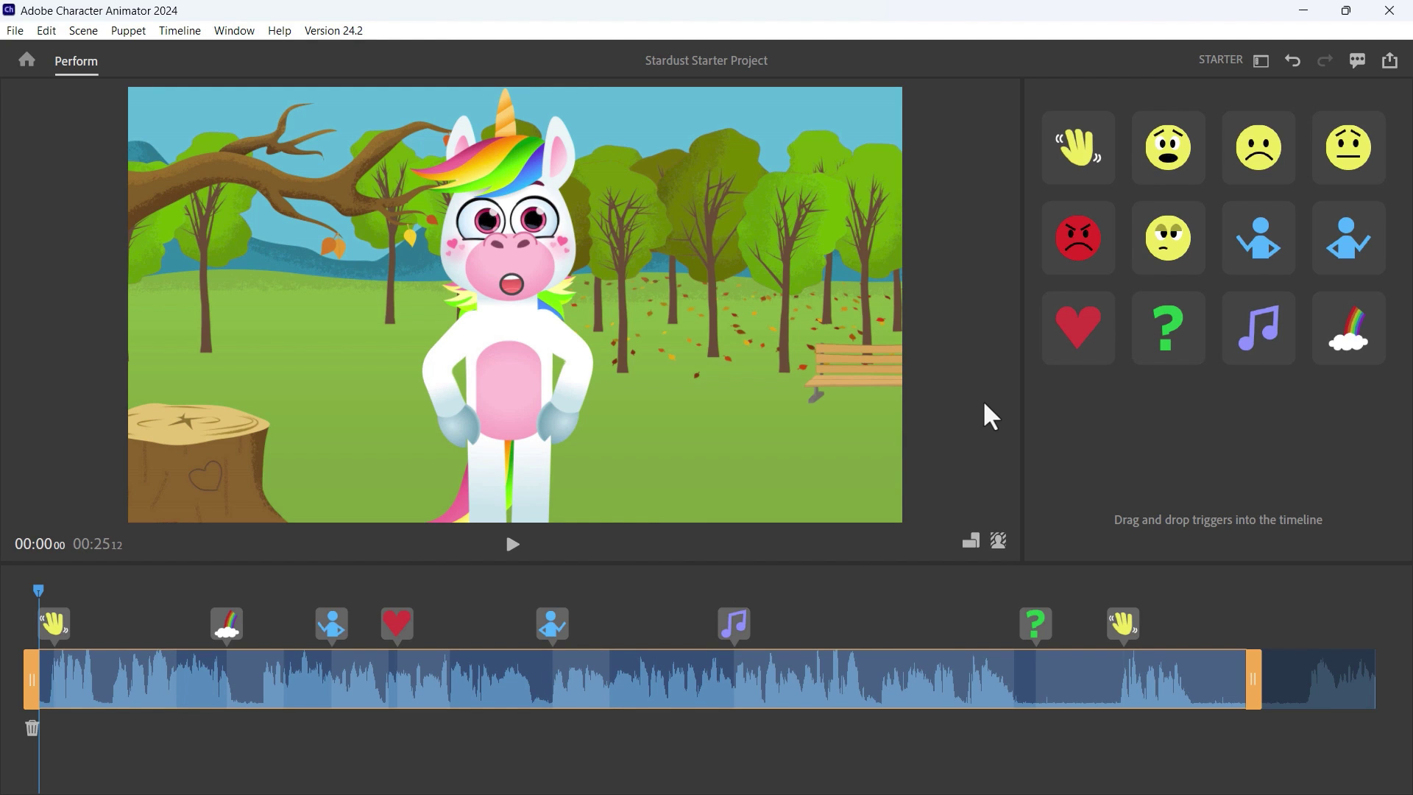
left_click_drag(58, 597, 1299, 541)
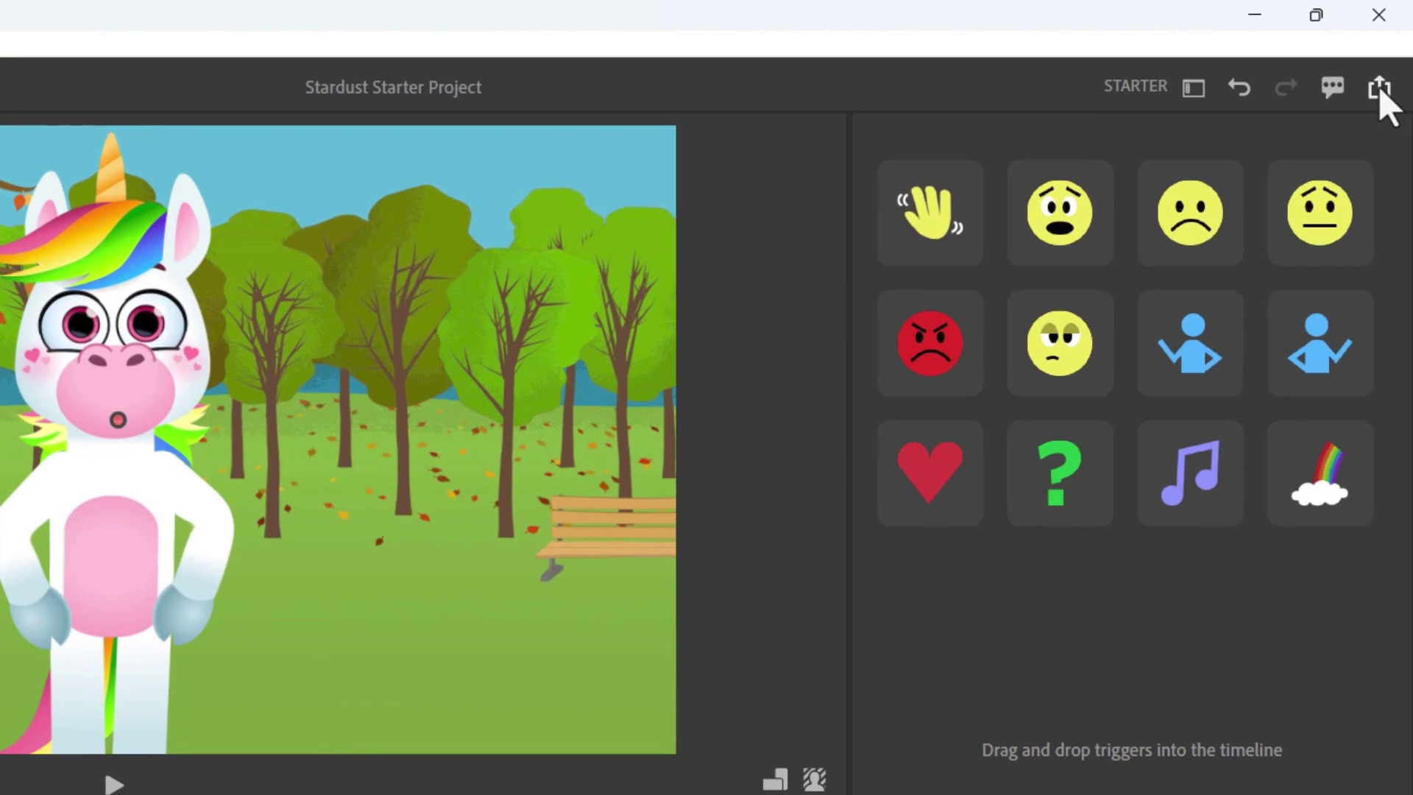
- Quick-export the scene as an MP4 using the Low Quality (smaller file) preset
left_click(1379, 88)
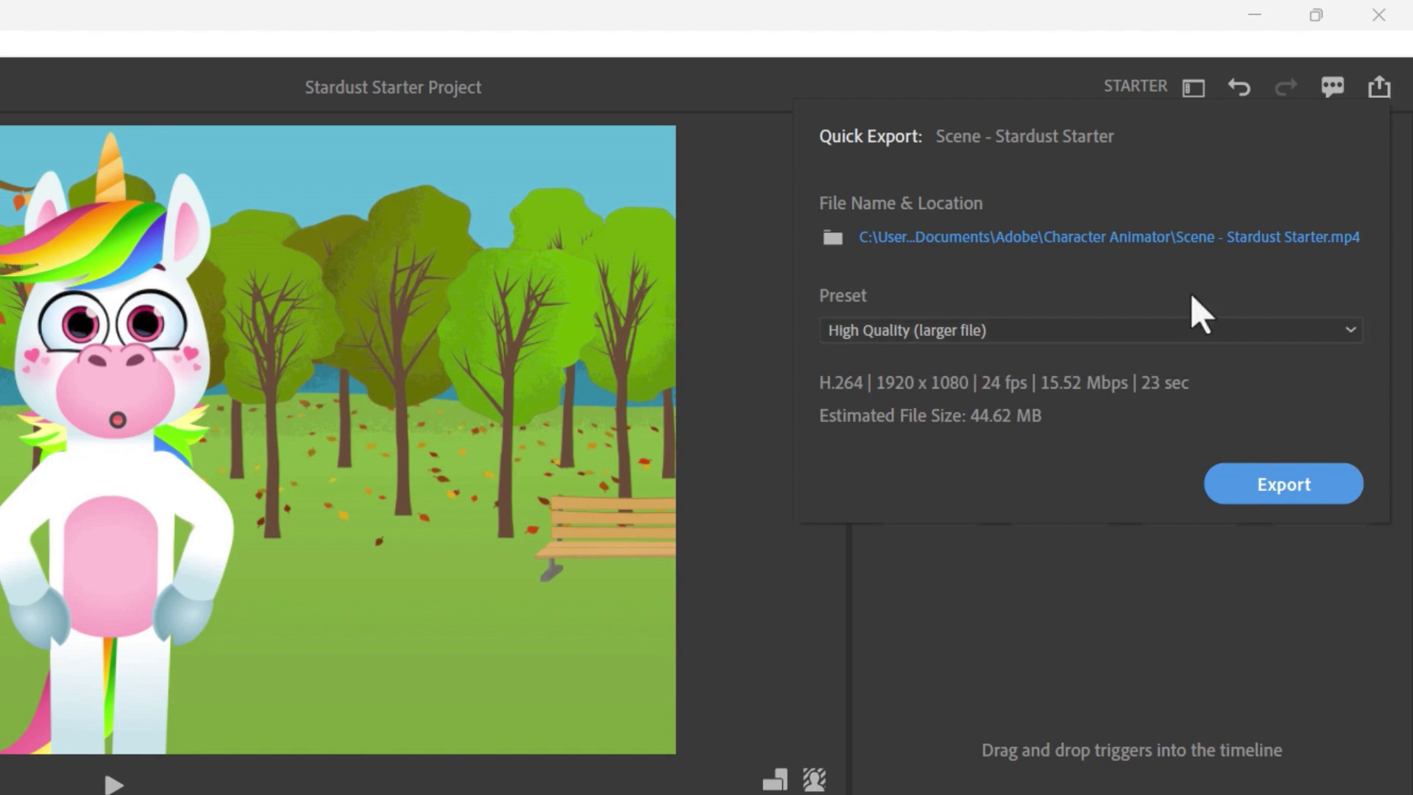
left_click(1182, 329)
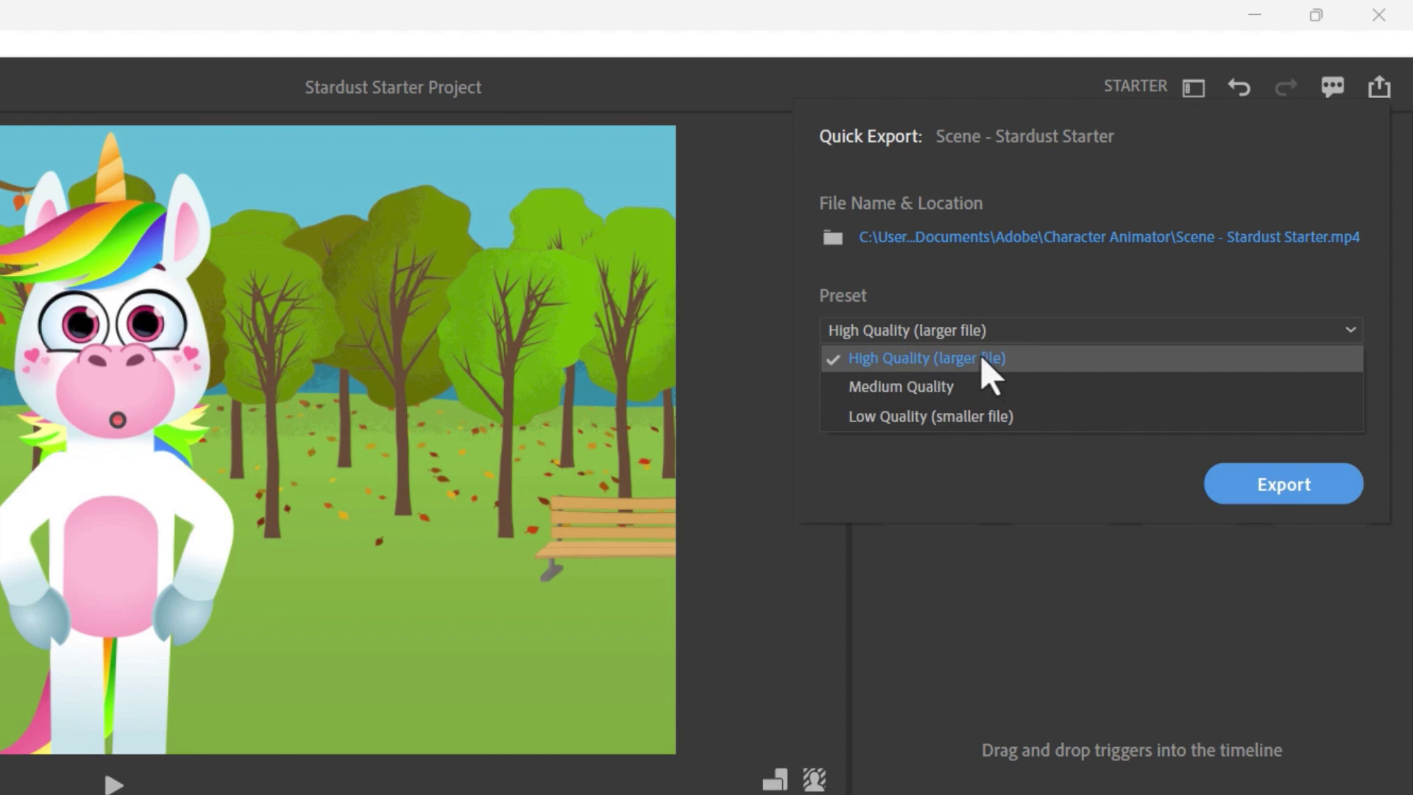
left_click(916, 419)
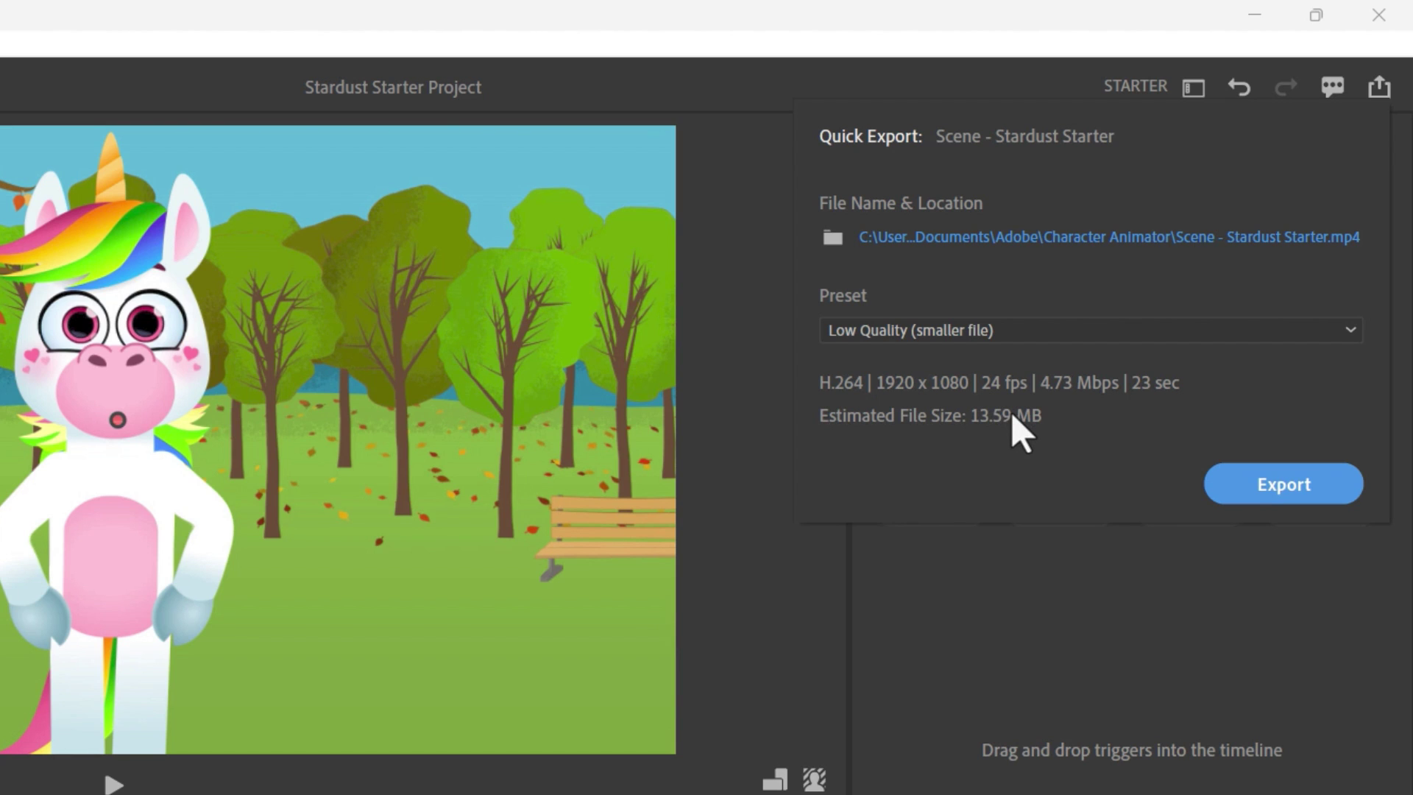
left_click(1301, 493)
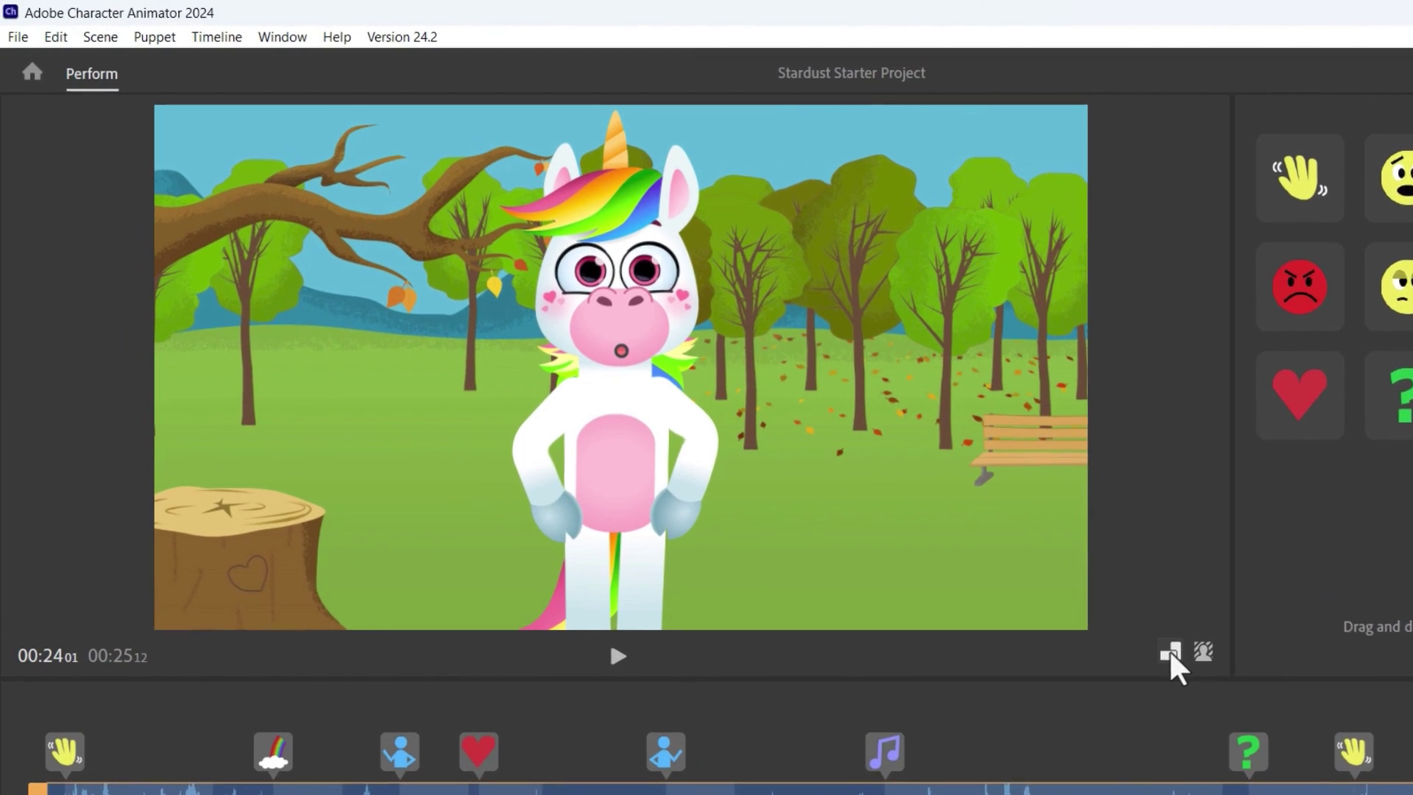
- Try Square, Portrait and 4x5 aspect ratios, then set the stage back to Landscape
left_click(1171, 653)
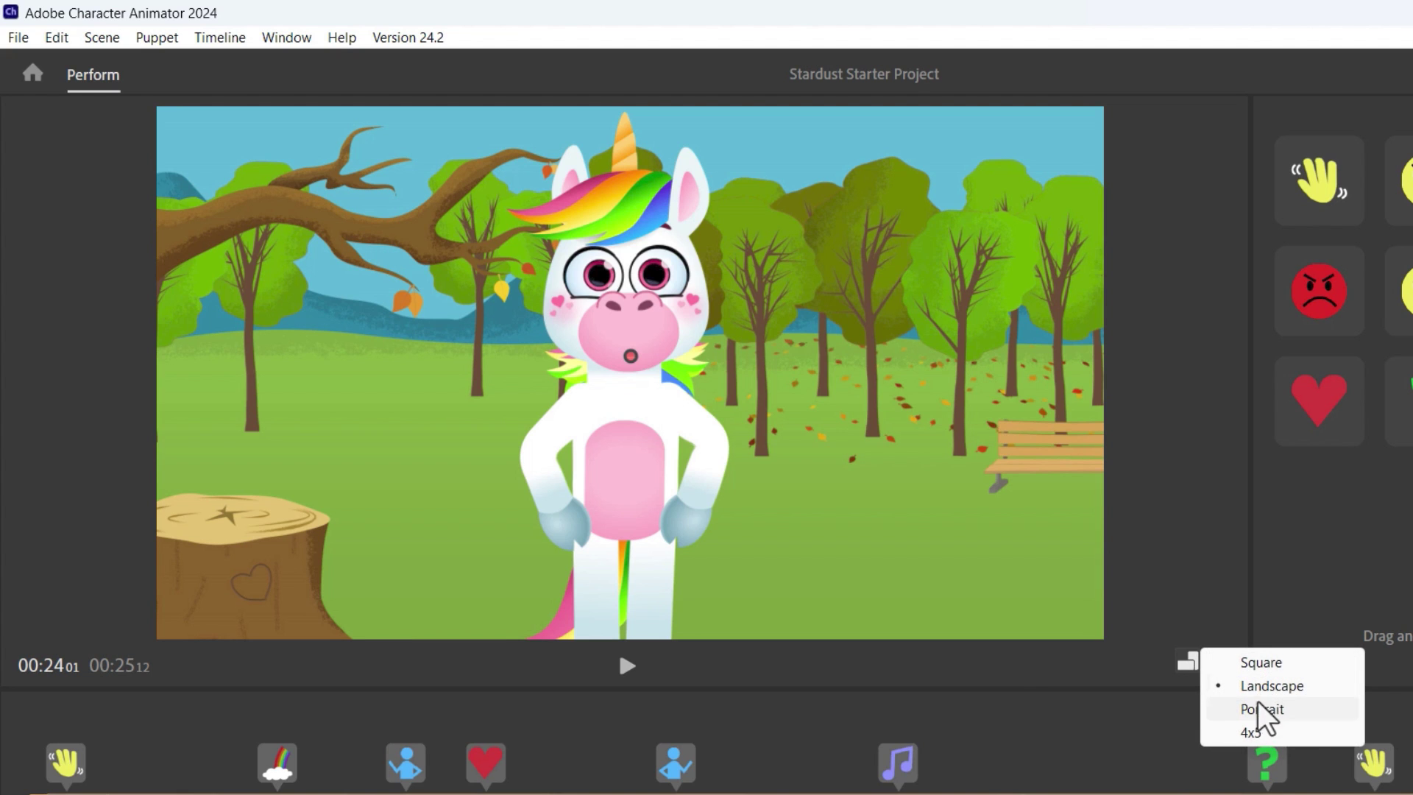
left_click(1260, 662)
left_click(1184, 658)
left_click(1257, 712)
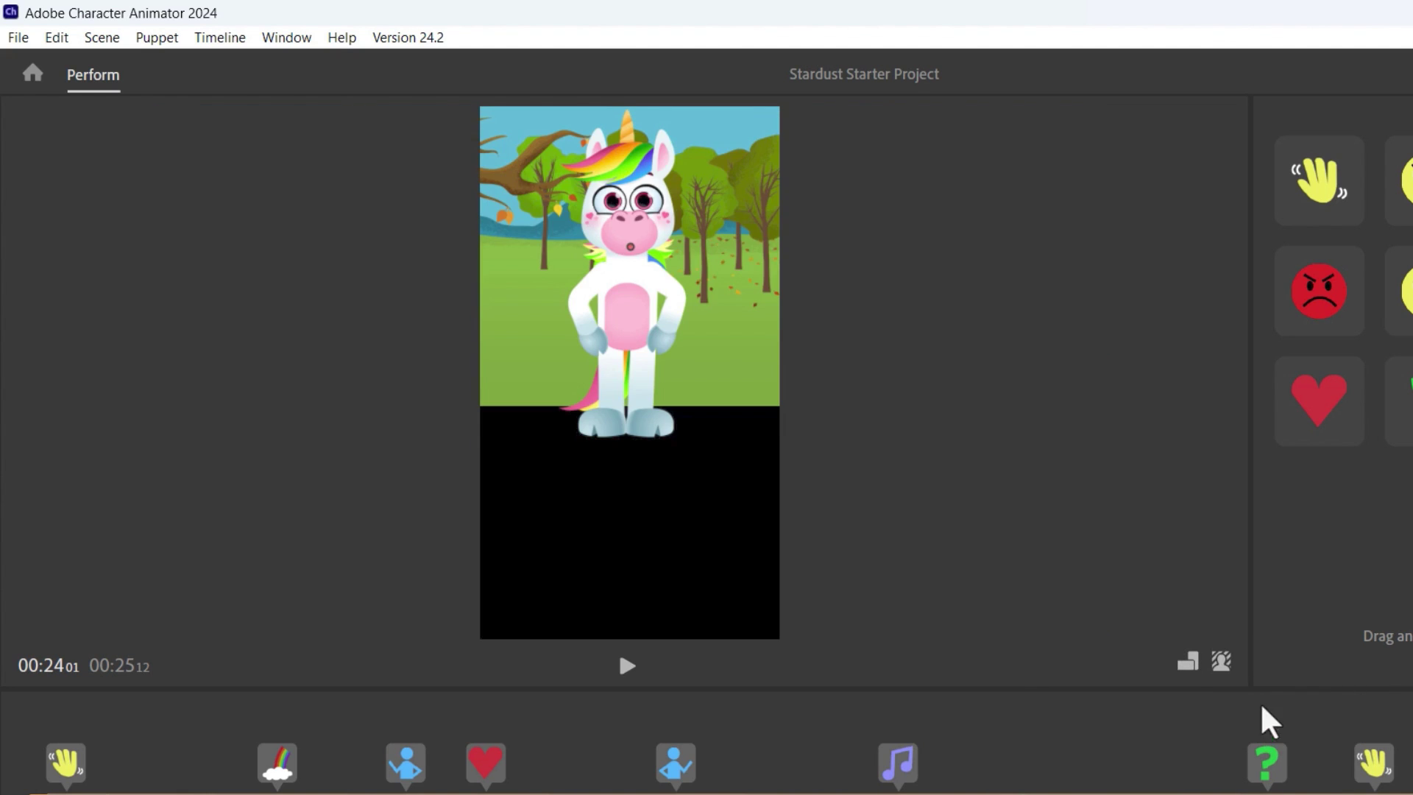
left_click(1187, 660)
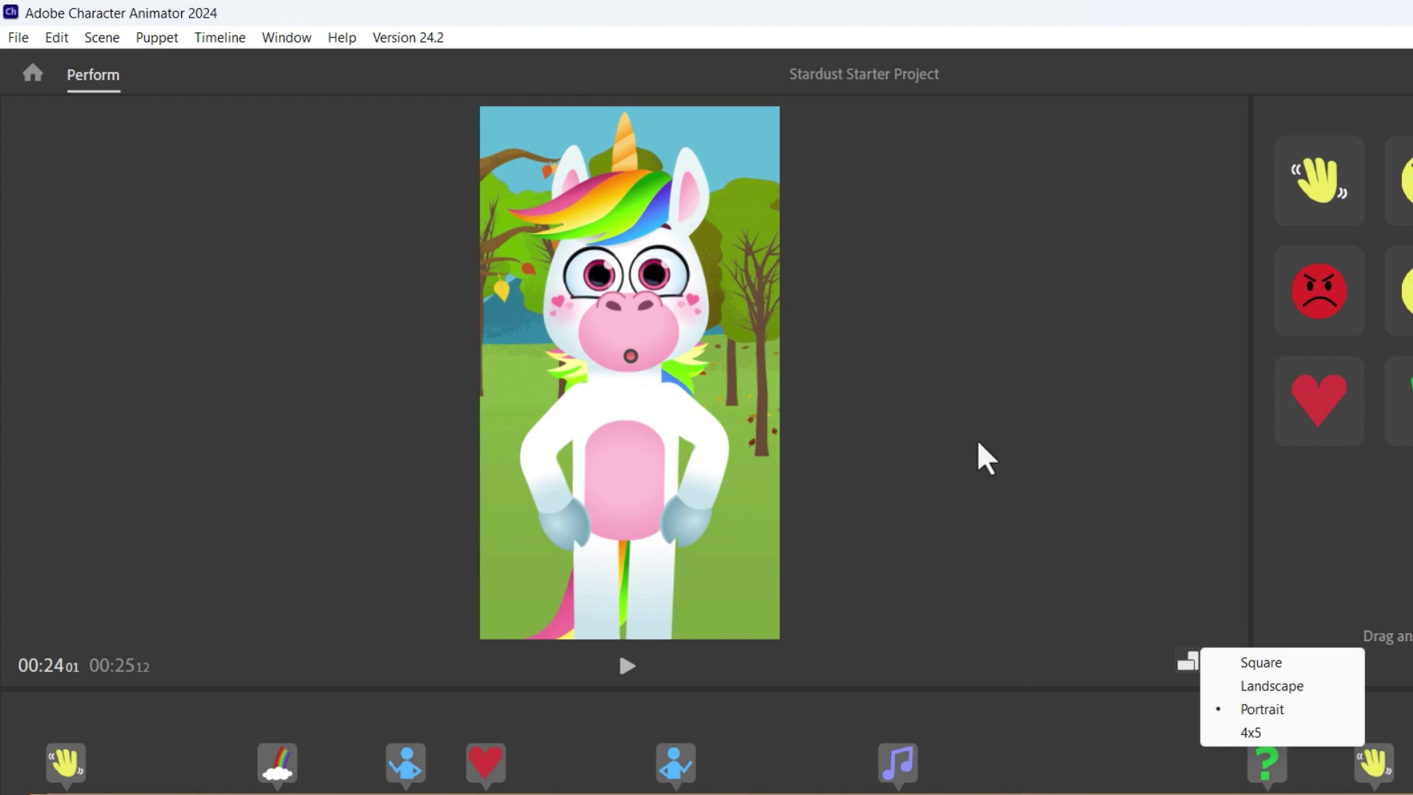
left_click(1244, 725)
left_click(1248, 684)
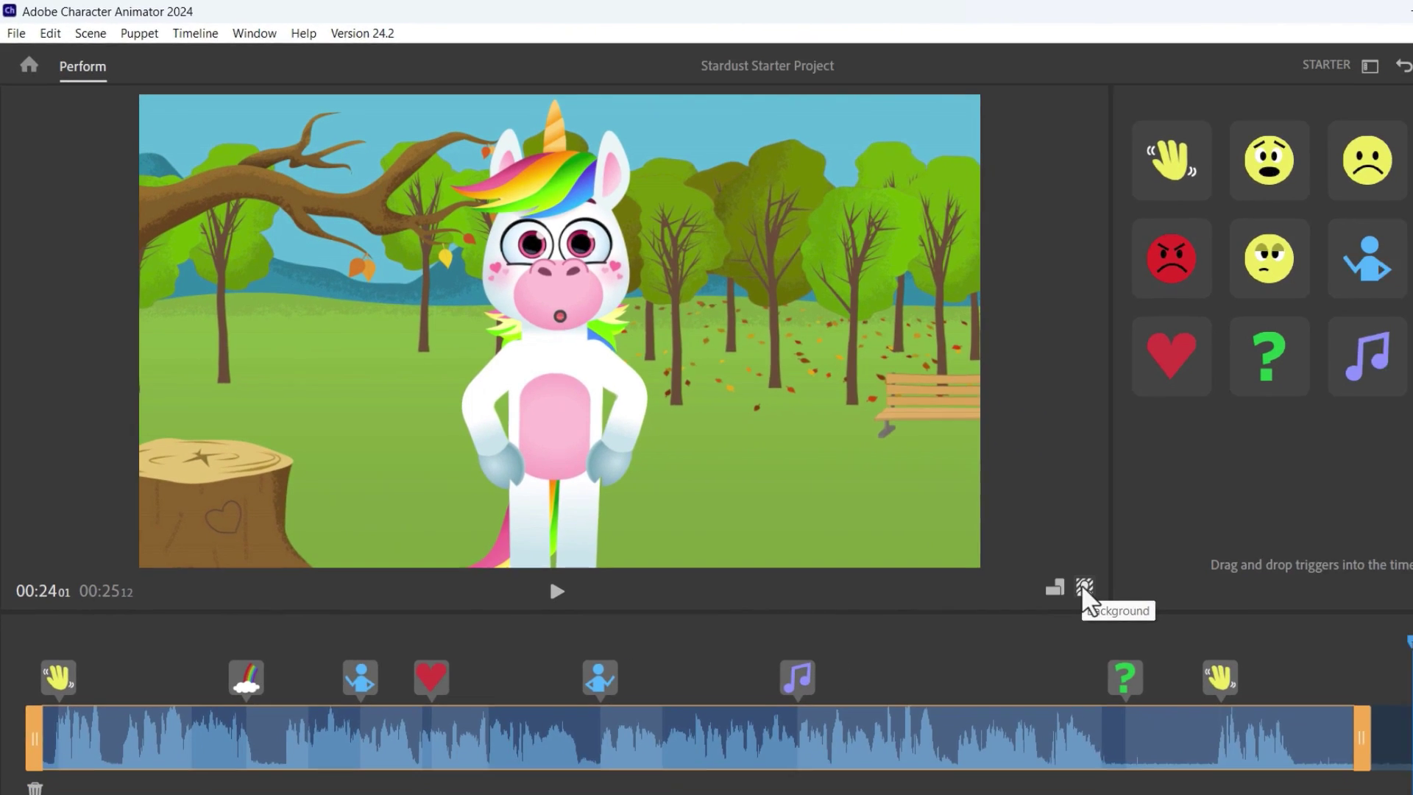
- Try the photo studio background, settle on the desert, then return Home
left_click(1085, 588)
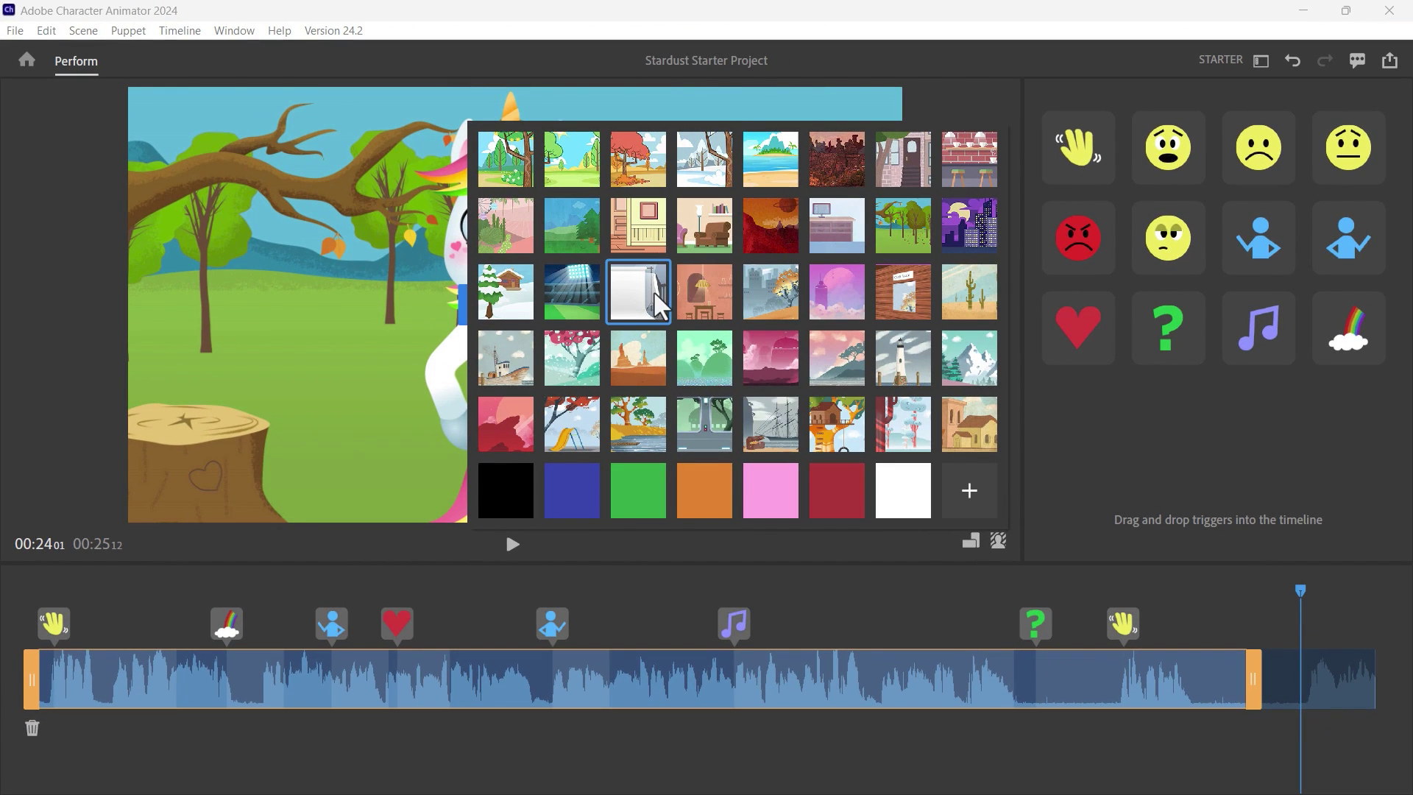
left_click(654, 290)
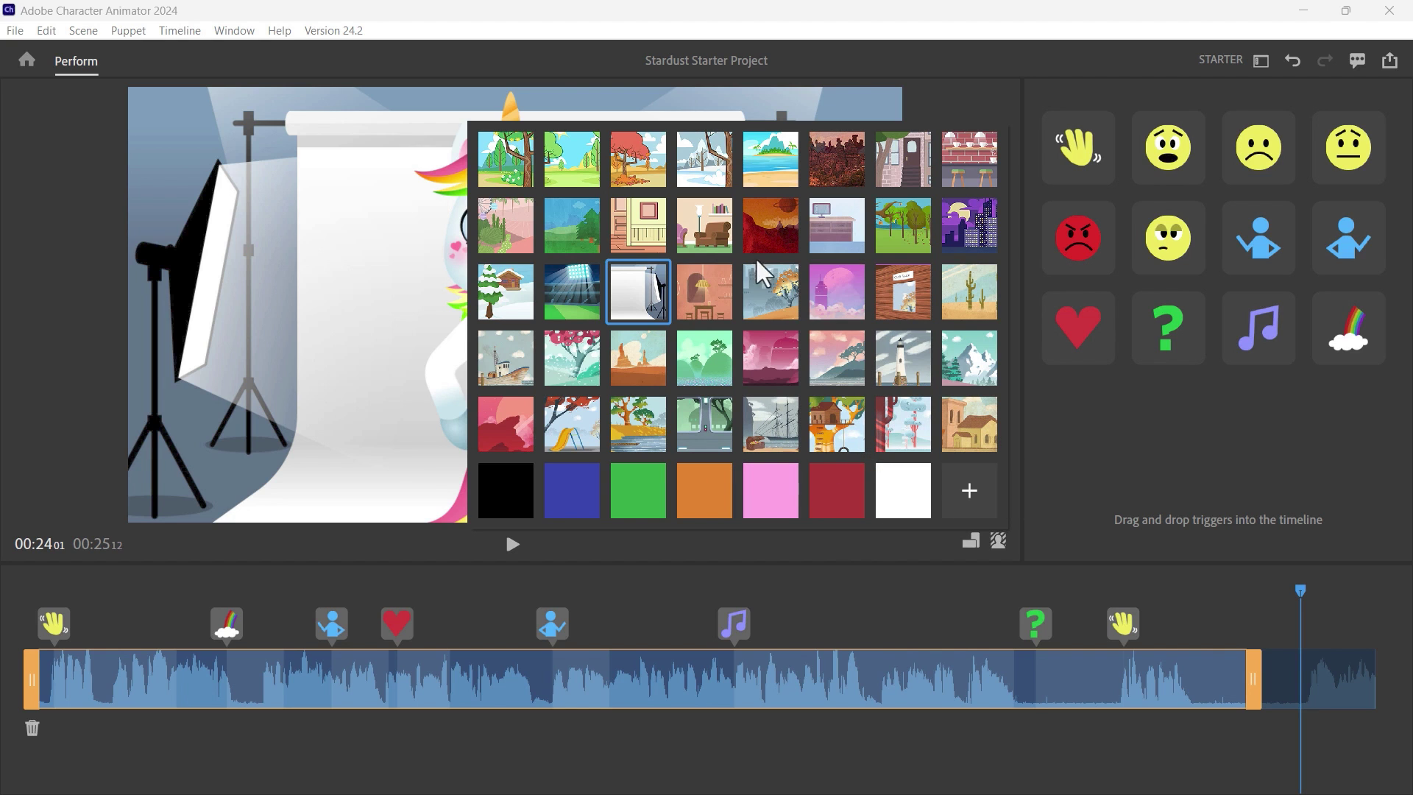
left_click(324, 191)
left_click(999, 542)
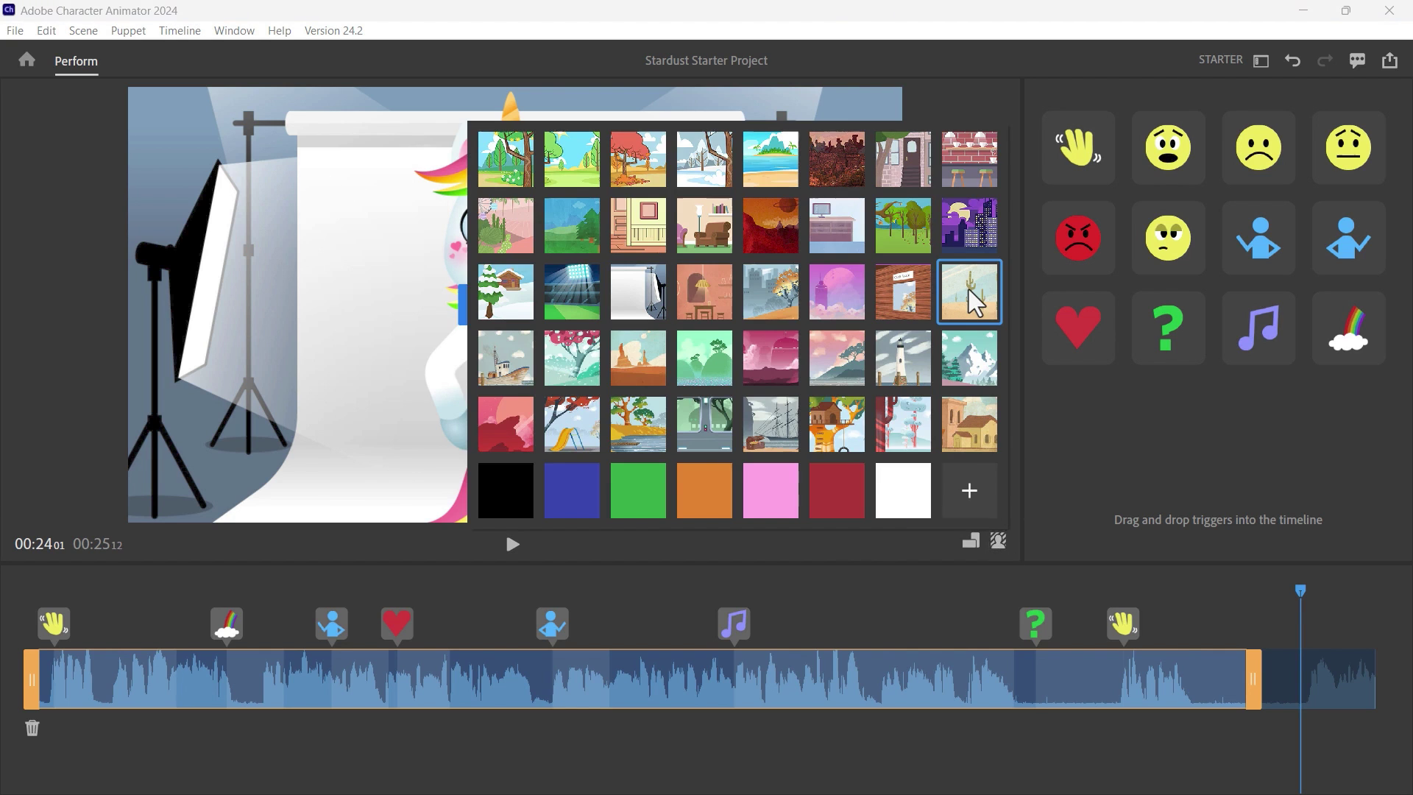
left_click(969, 290)
left_click(898, 549)
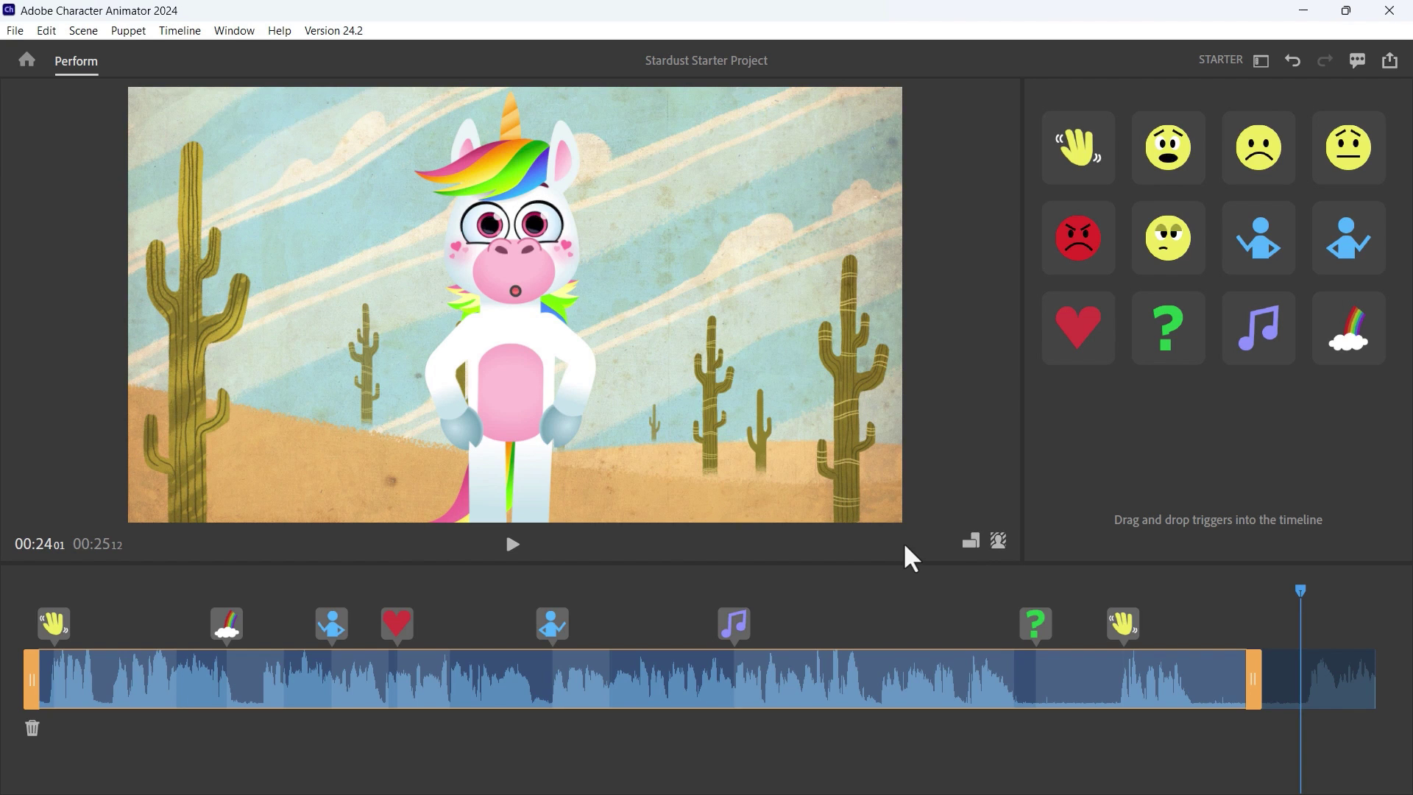
left_click(28, 62)
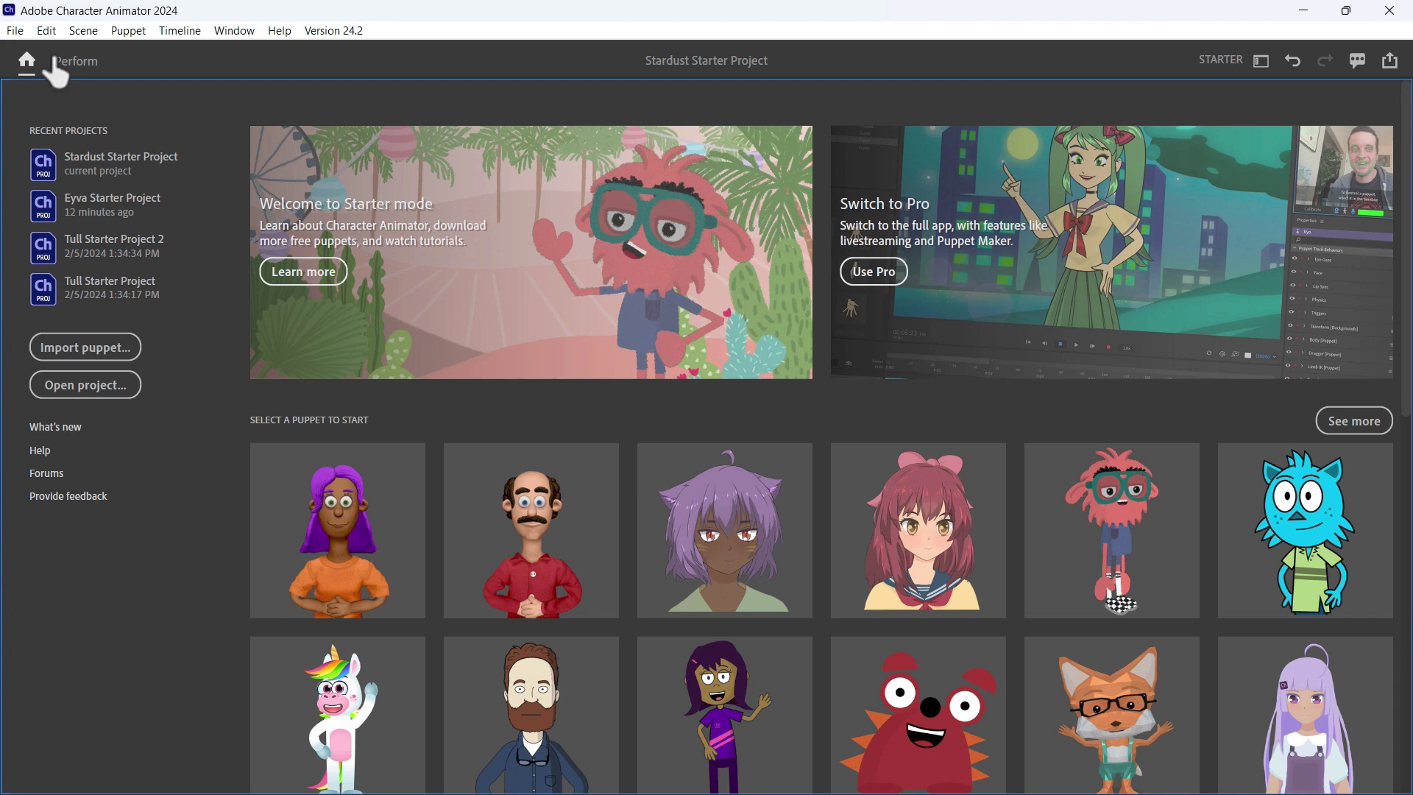
- Start a blue cat puppet project, then cancel the Import recorded speech dialog
left_click(1282, 512)
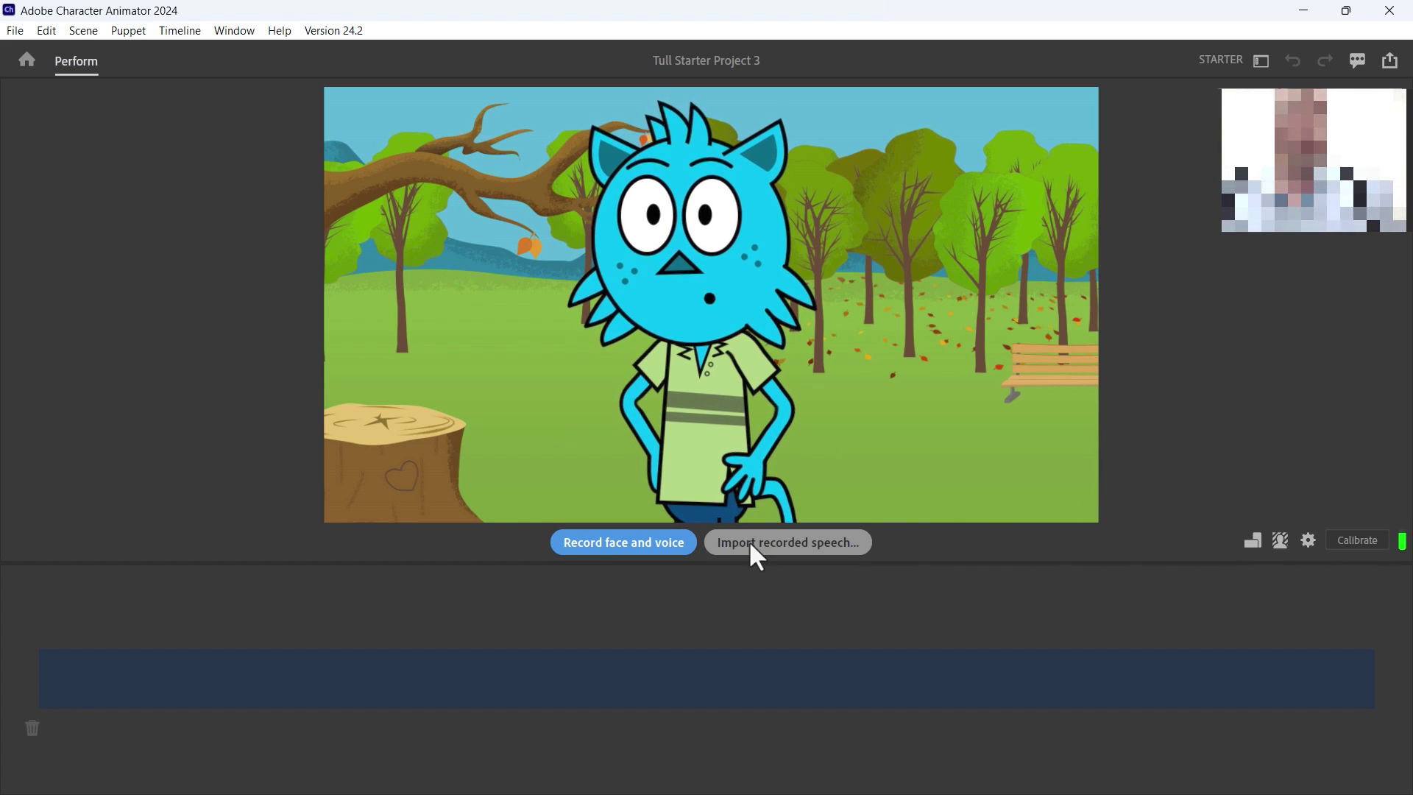
left_click(788, 542)
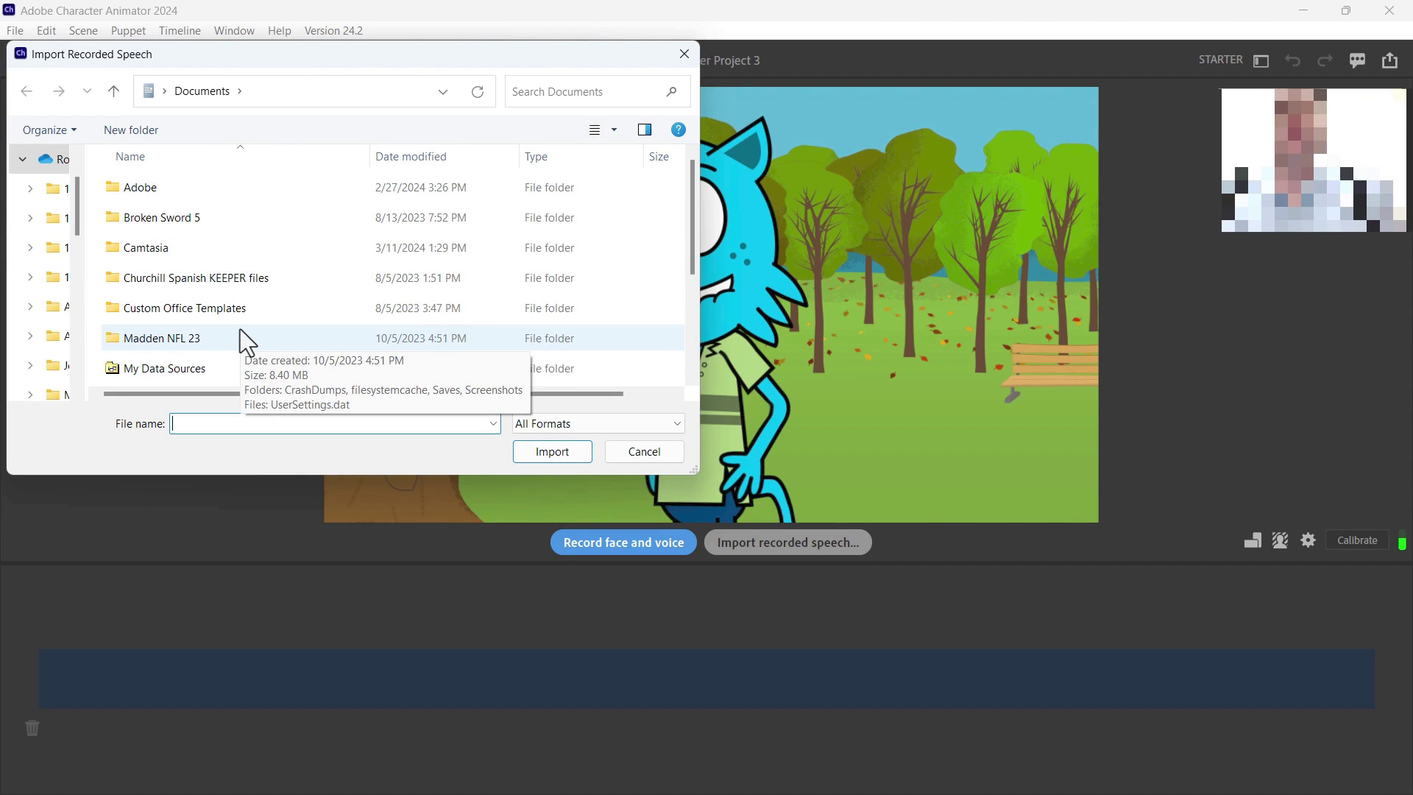
left_click(651, 452)
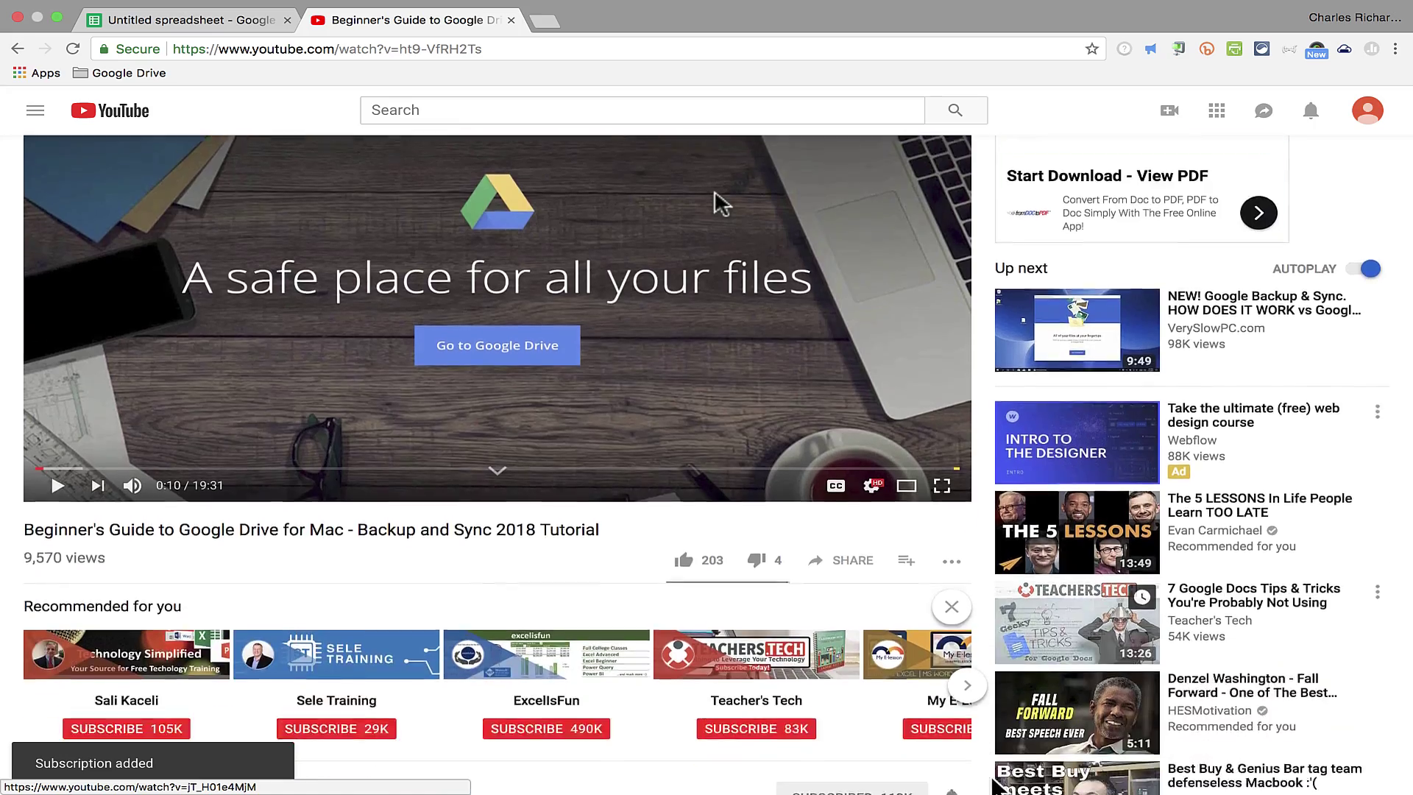
- Scroll the YouTube video page and open the Super Thanks tipping option
scroll(987, 773, "down", 3)
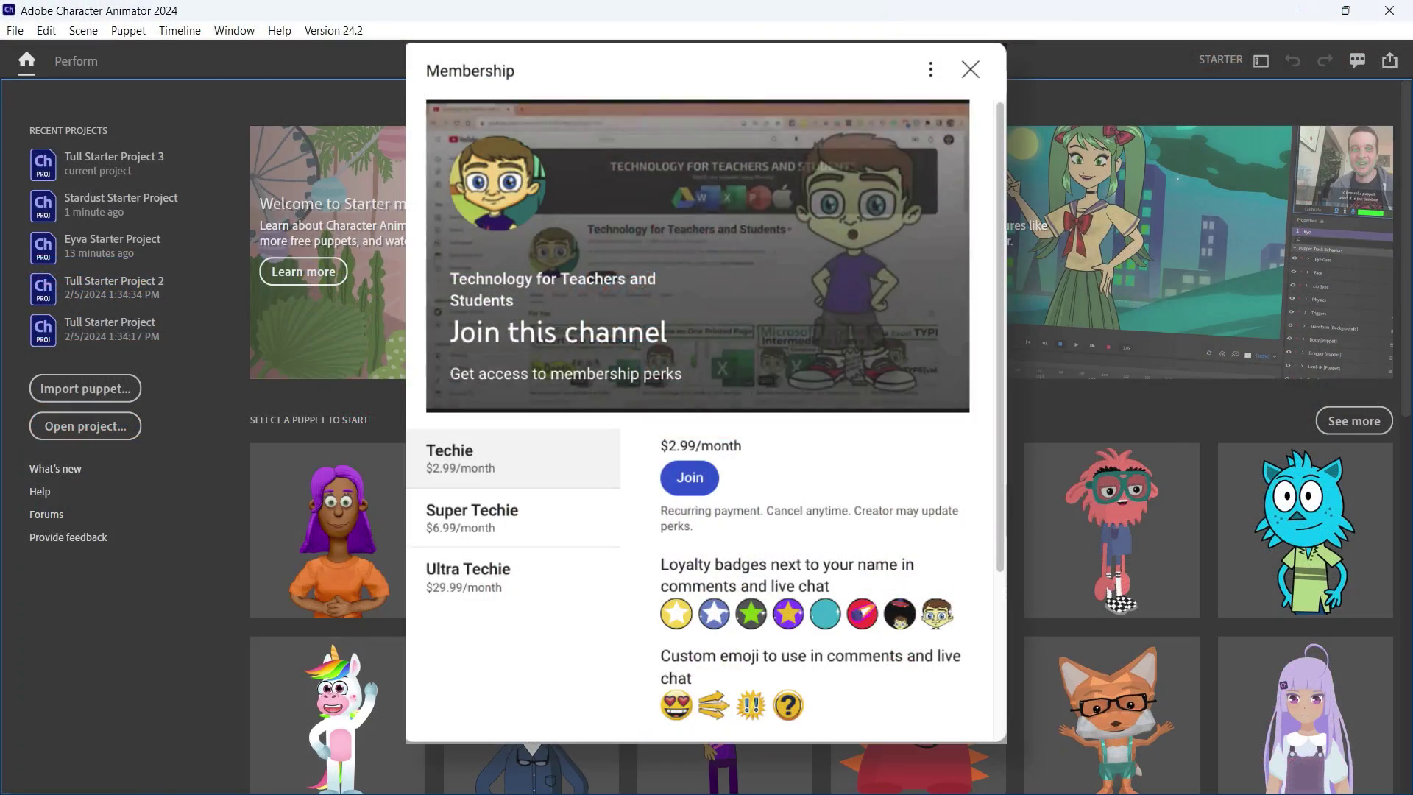
scroll(1002, 315, "down", 1)
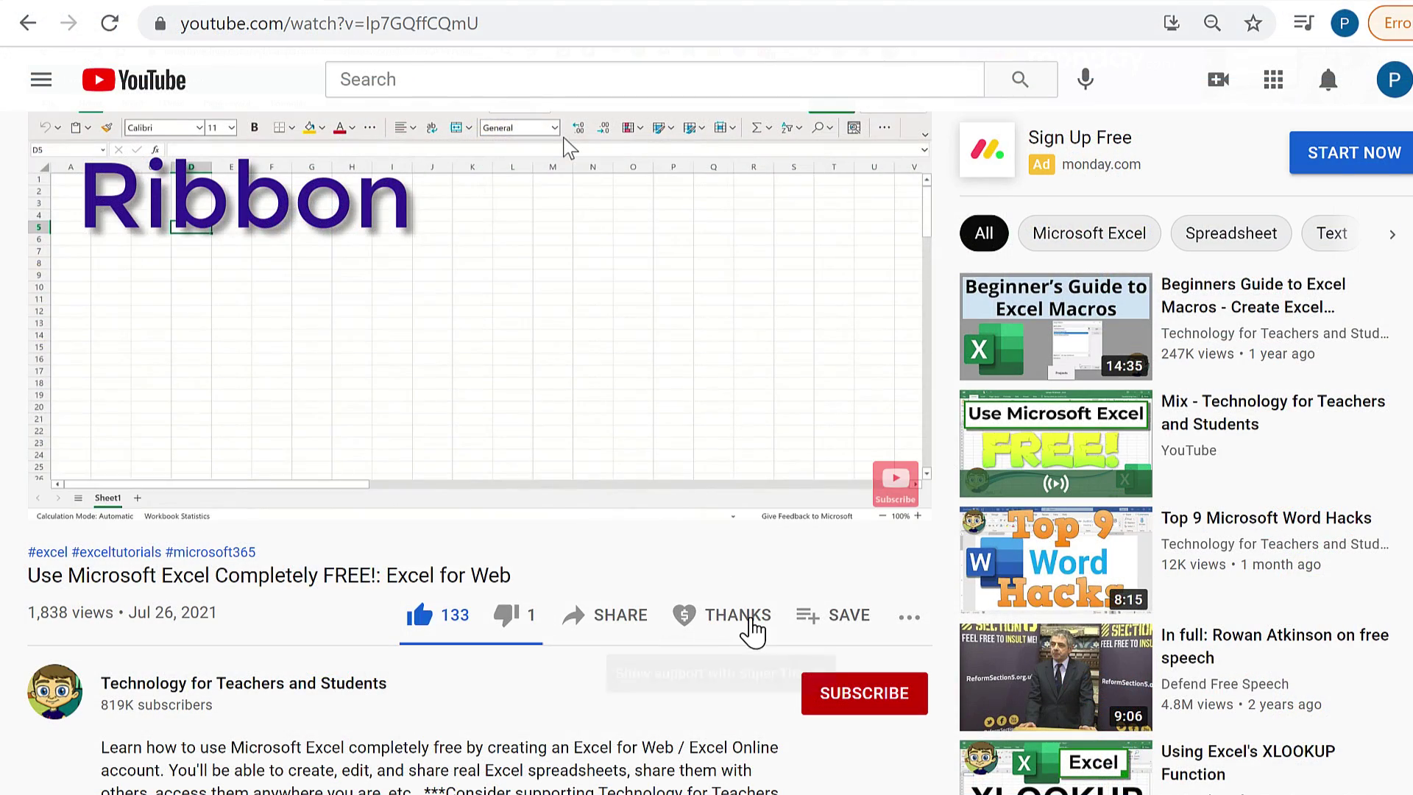
left_click(748, 624)
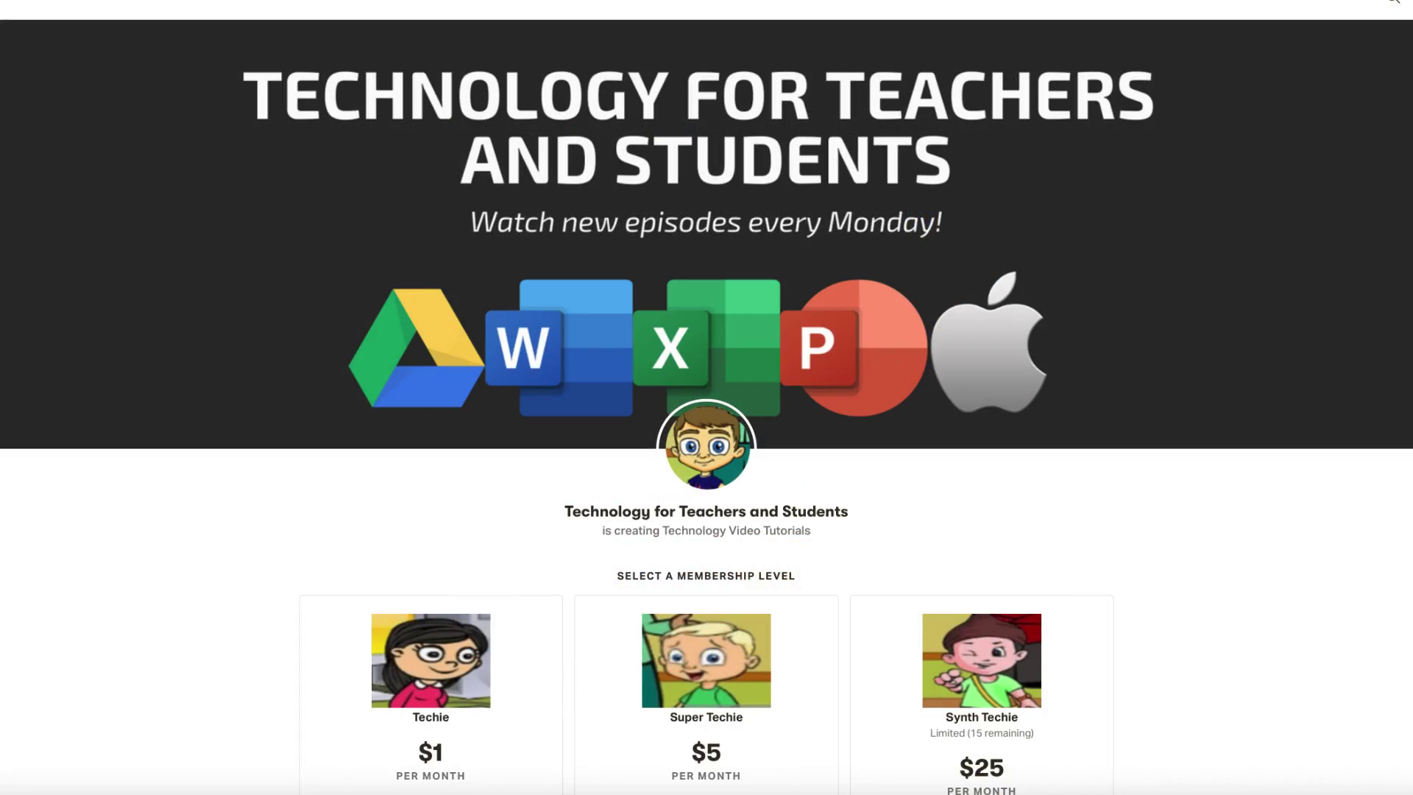